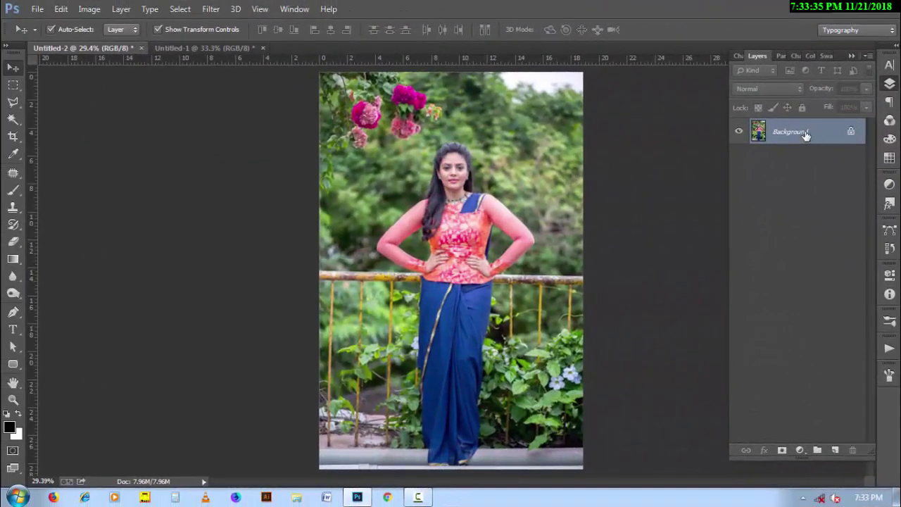
Duplicate the Background layer and, in Camera Raw, lift Shadows to +89 and Highlights to -77
drag(804, 132, 831, 450)
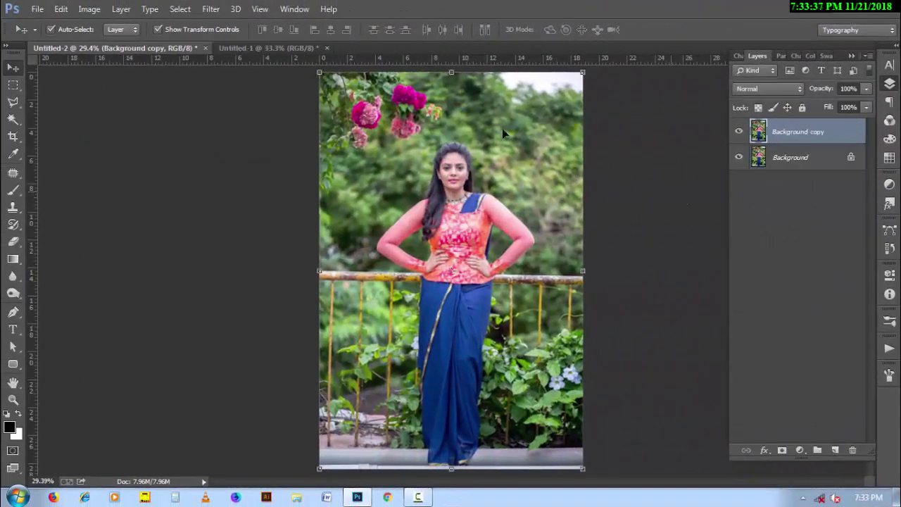
click(212, 10)
click(232, 86)
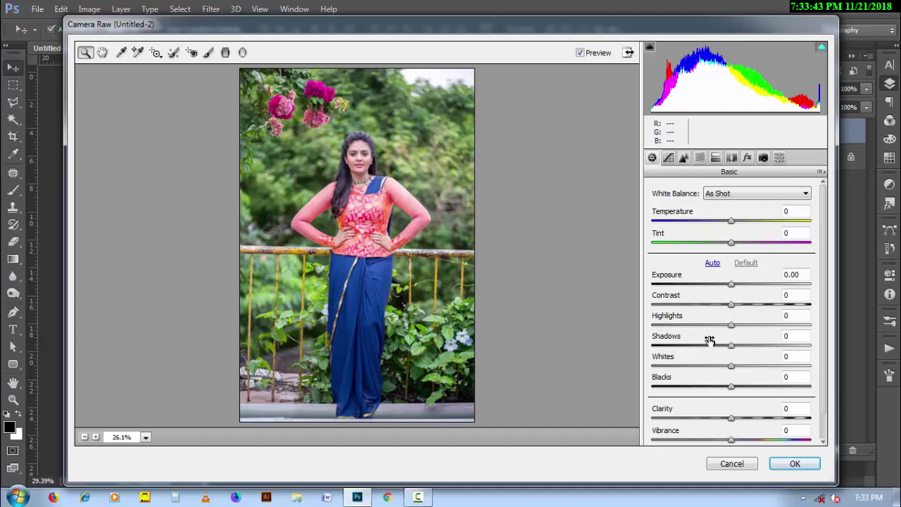
drag(708, 343, 768, 345)
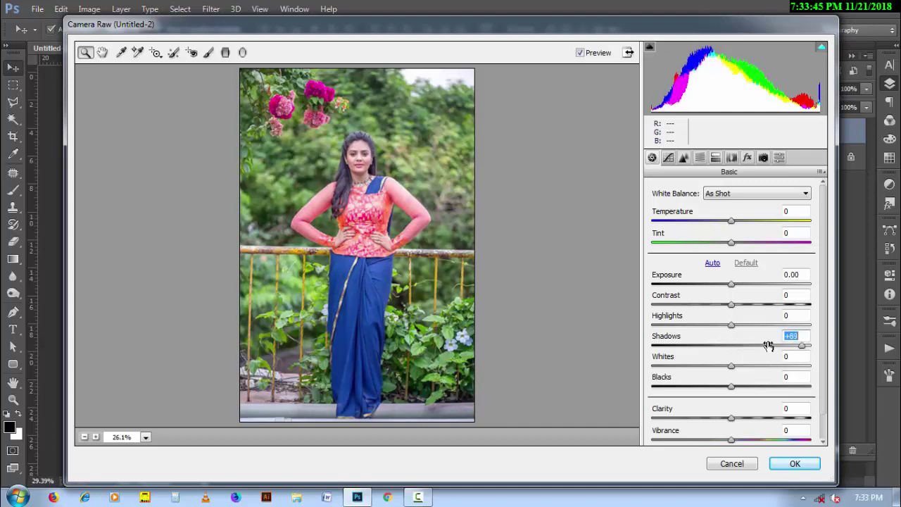
drag(707, 324, 669, 323)
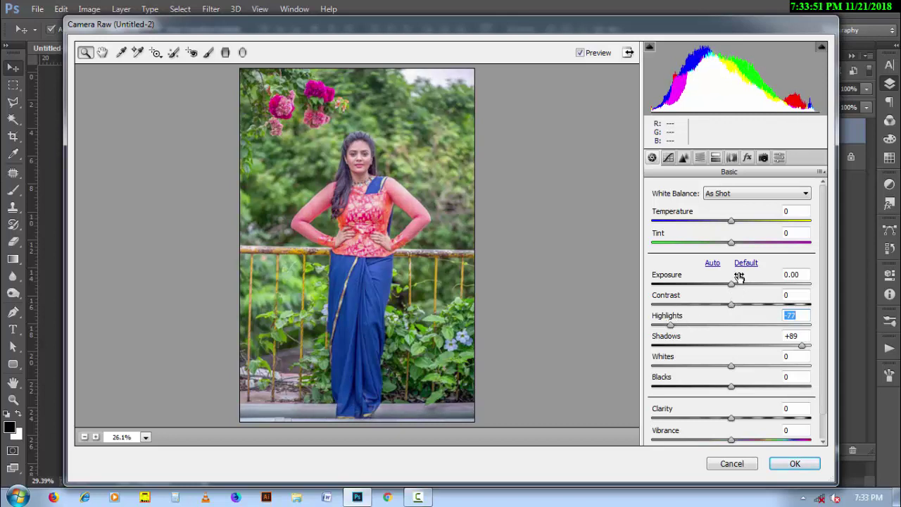
Raise Exposure to +0.15, Whites to +34 and Vibrance to +64, warm the temperature slightly, and apply
drag(738, 277, 741, 277)
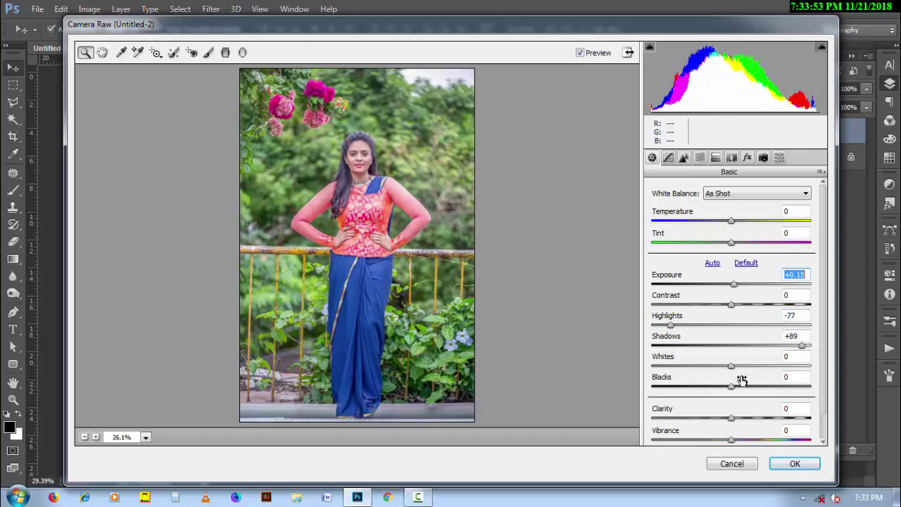
click(741, 359)
drag(741, 359, 764, 359)
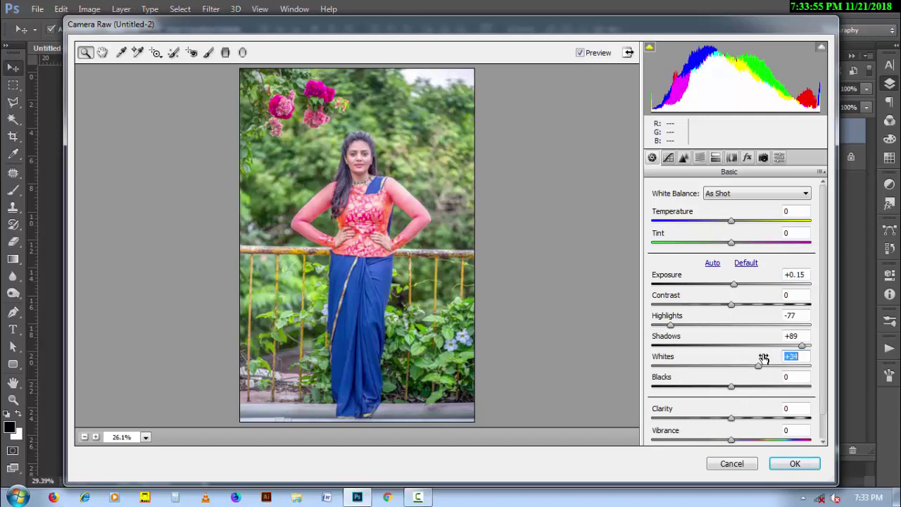
drag(748, 435, 789, 432)
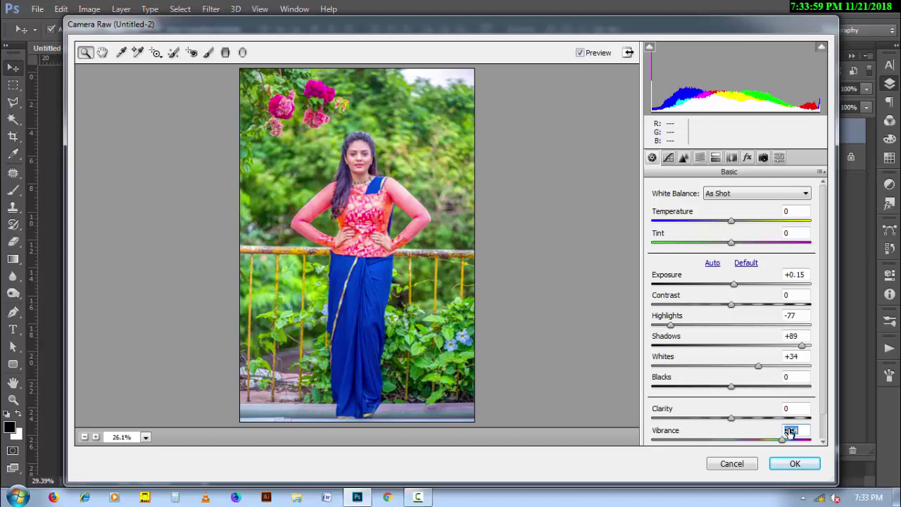
drag(748, 211, 751, 213)
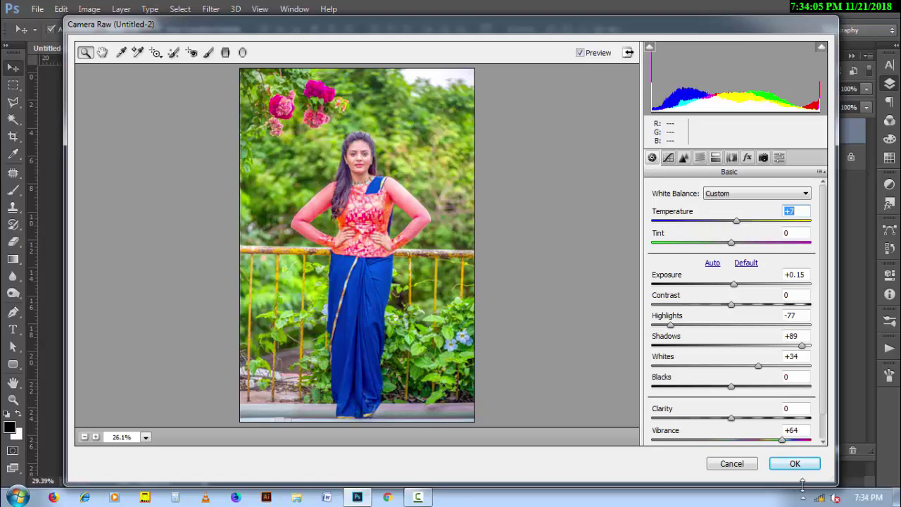
click(794, 463)
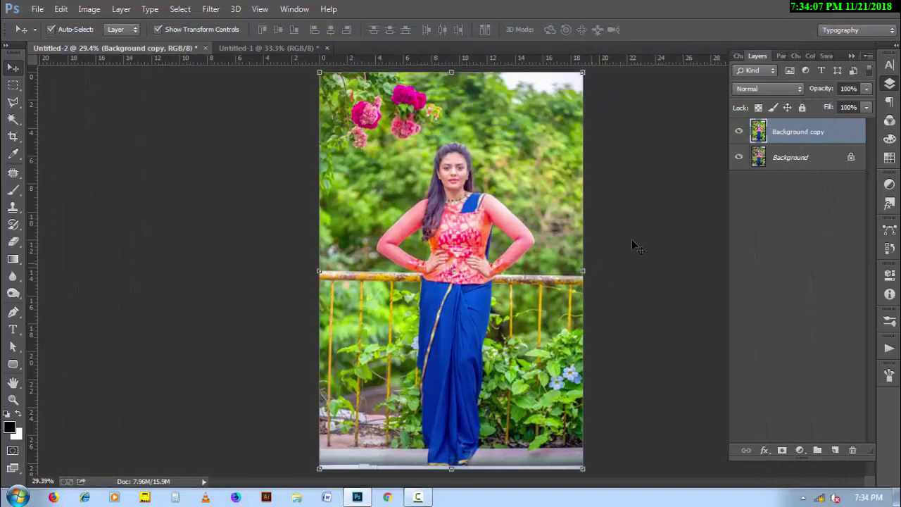
Duplicate the graded layer and apply a 2.0-pixel High Pass filter to the copy
drag(790, 136, 835, 450)
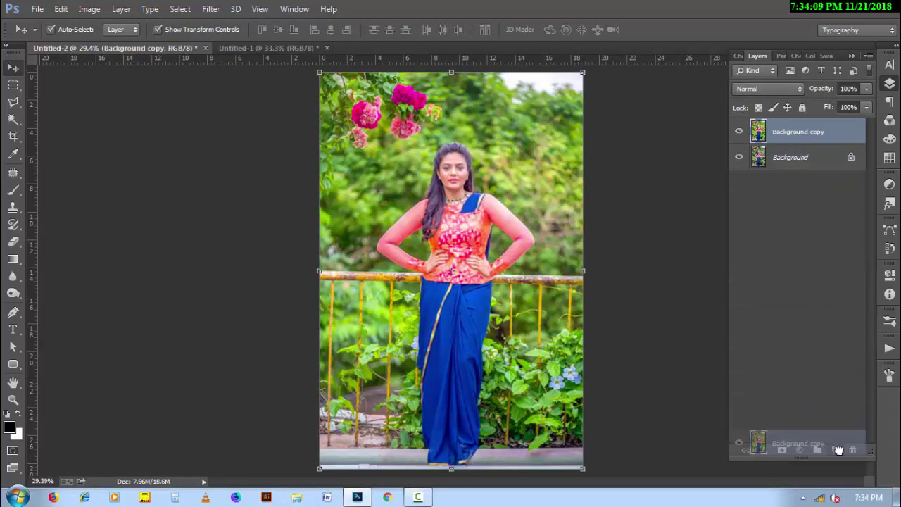
click(211, 9)
mouse_move(220, 254)
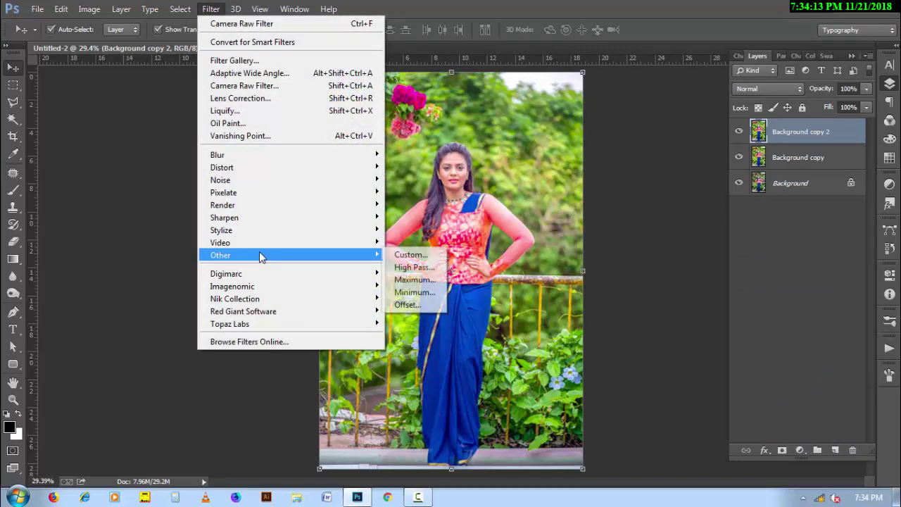
click(414, 266)
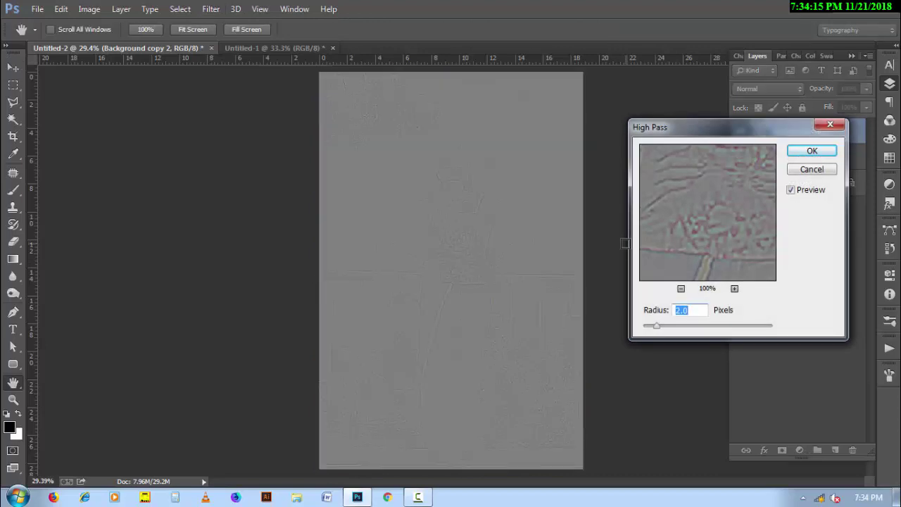
click(811, 151)
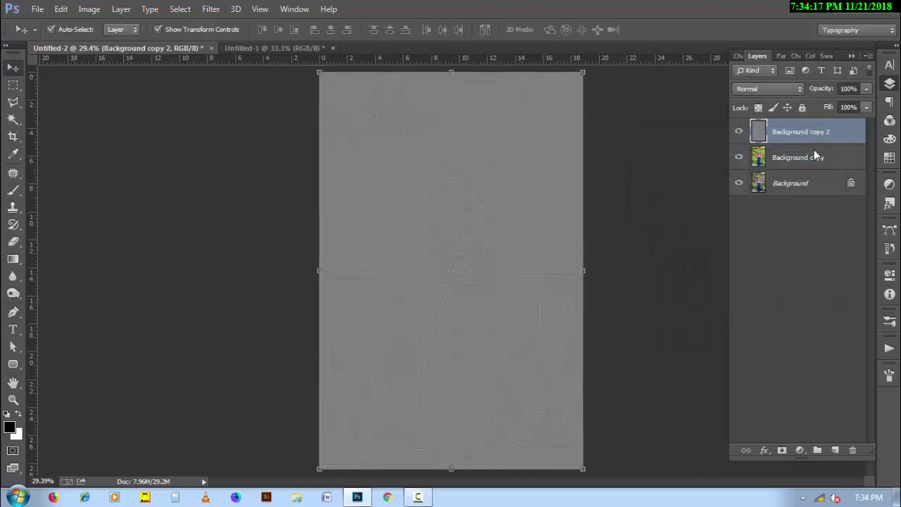
Blend the High Pass copy as Vivid Light and add an empty Layer 1 on top
click(774, 89)
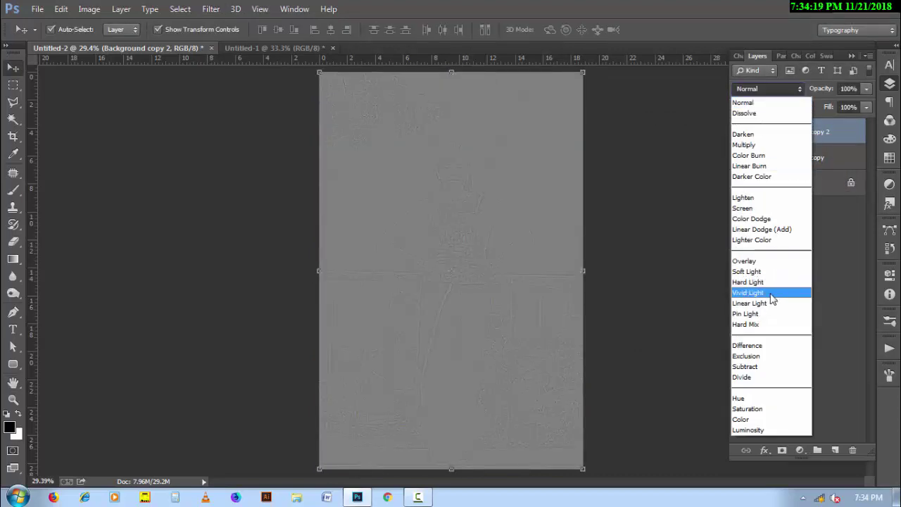
click(770, 293)
click(765, 257)
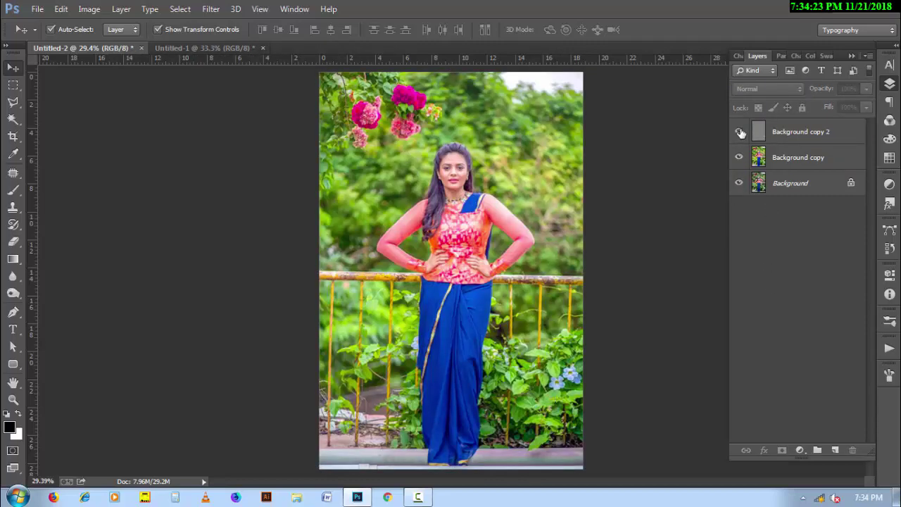
click(802, 138)
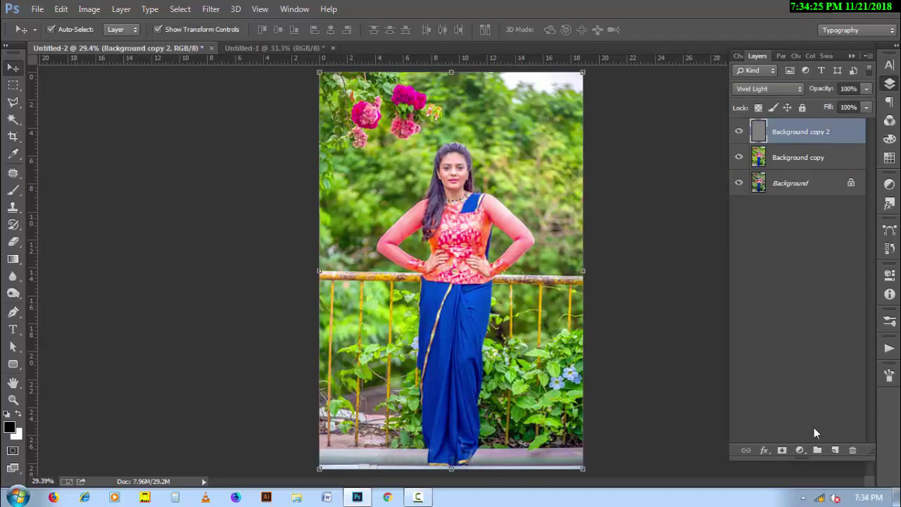
click(834, 450)
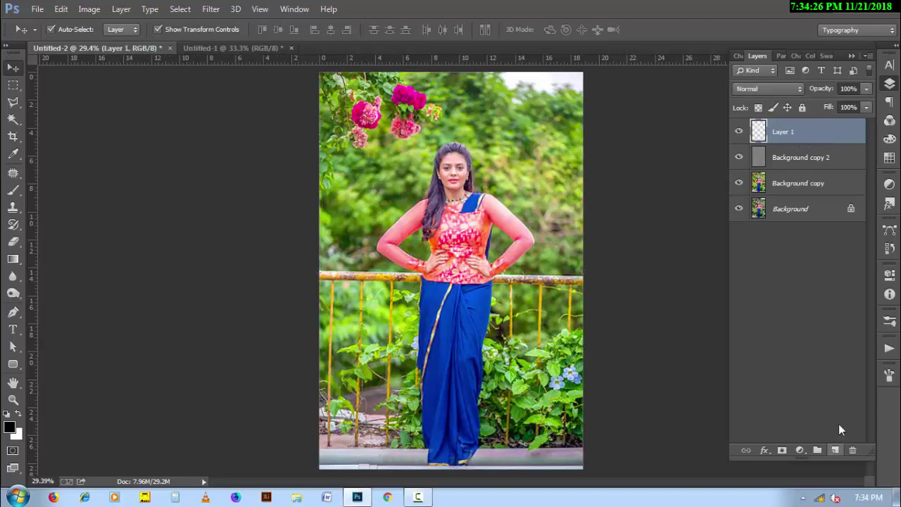
Fill Layer 1 with a merged copy of the visible image using Apply Image
click(98, 12)
click(140, 204)
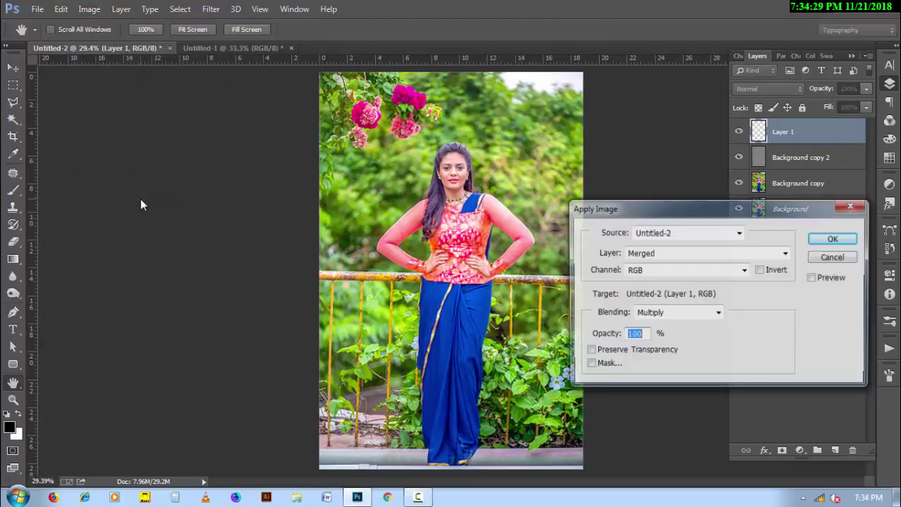
click(832, 239)
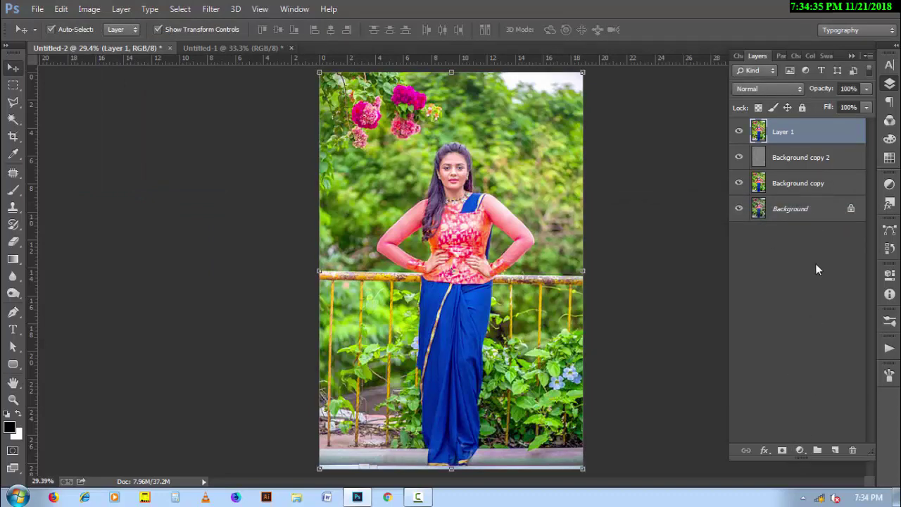
Apply Camera Raw luminance noise reduction of 30 to Layer 1
click(211, 9)
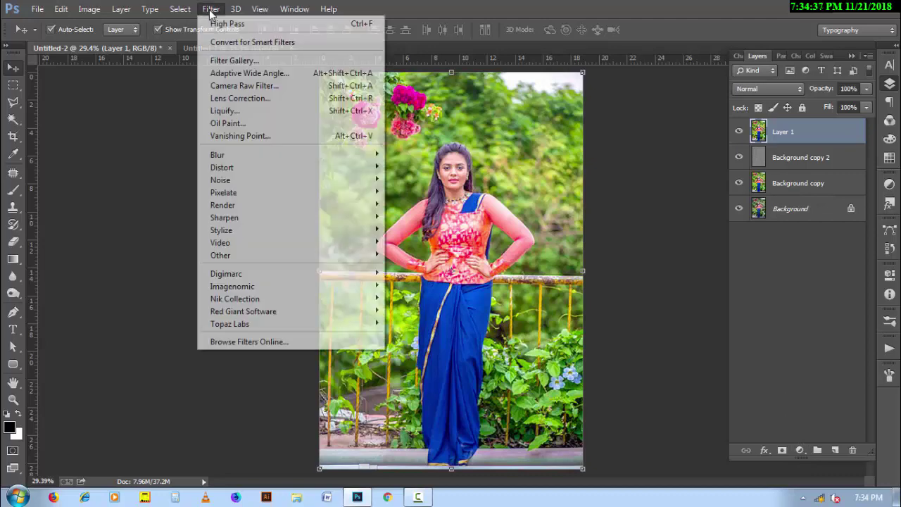
click(225, 86)
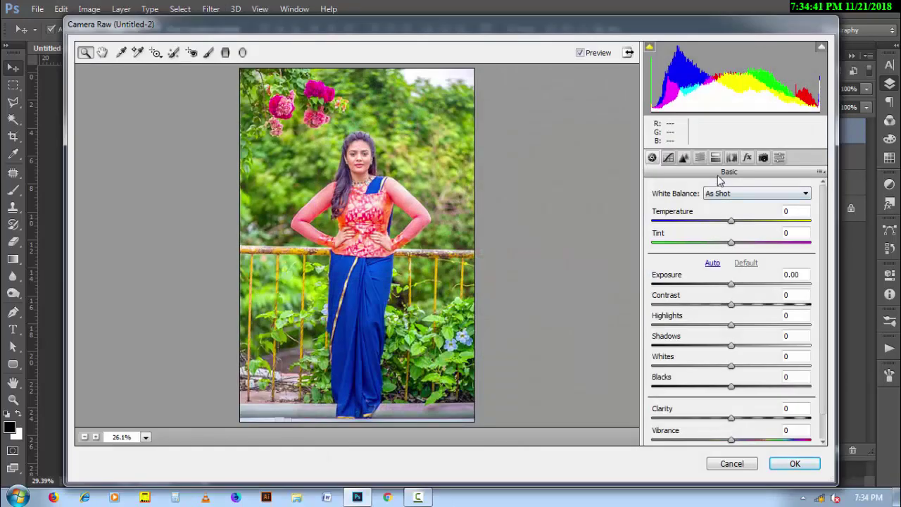
click(747, 157)
click(683, 157)
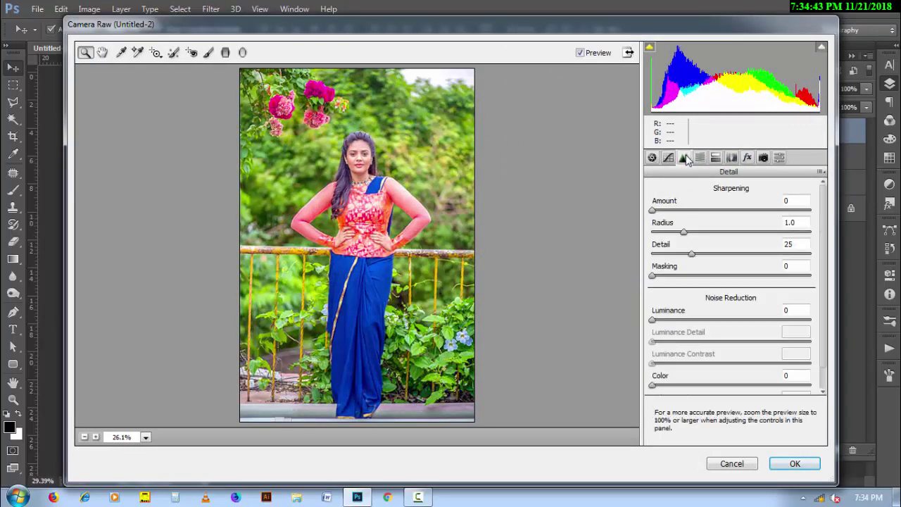
drag(652, 319, 701, 320)
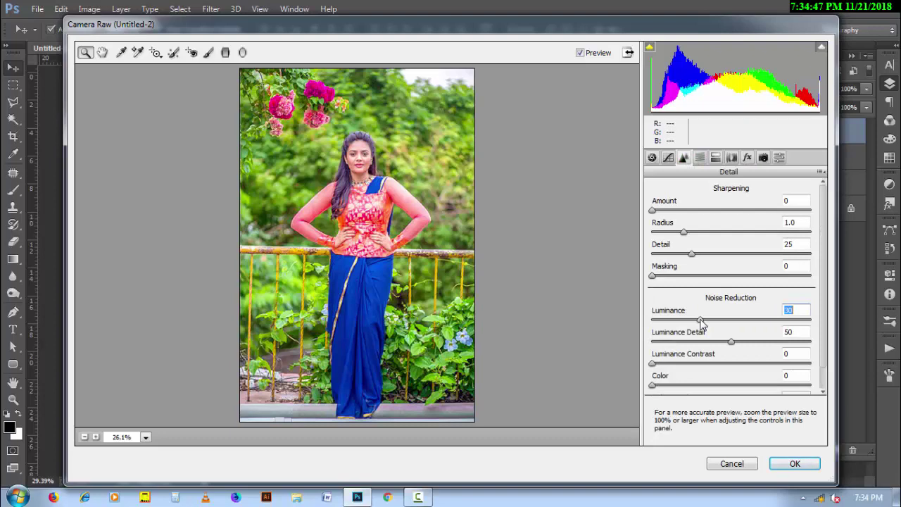
click(793, 464)
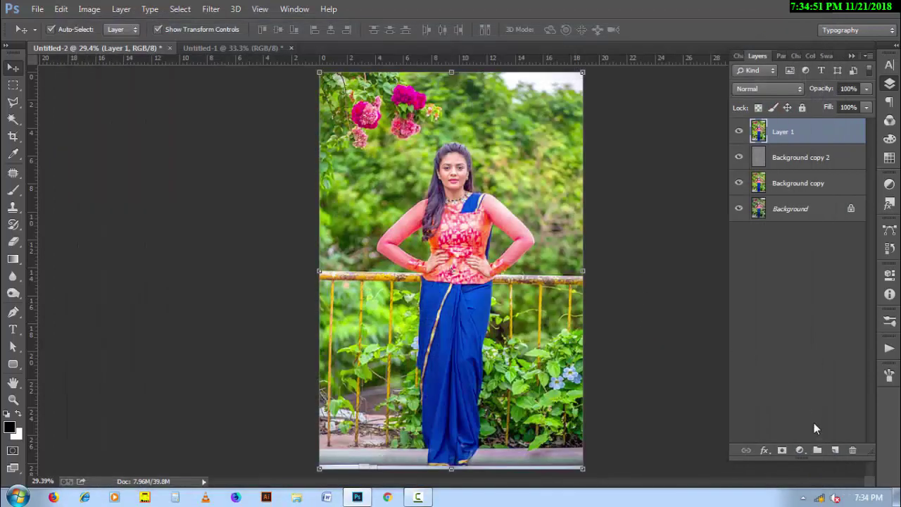
Add a Channel Mixer adjustment layer above Layer 1
click(800, 450)
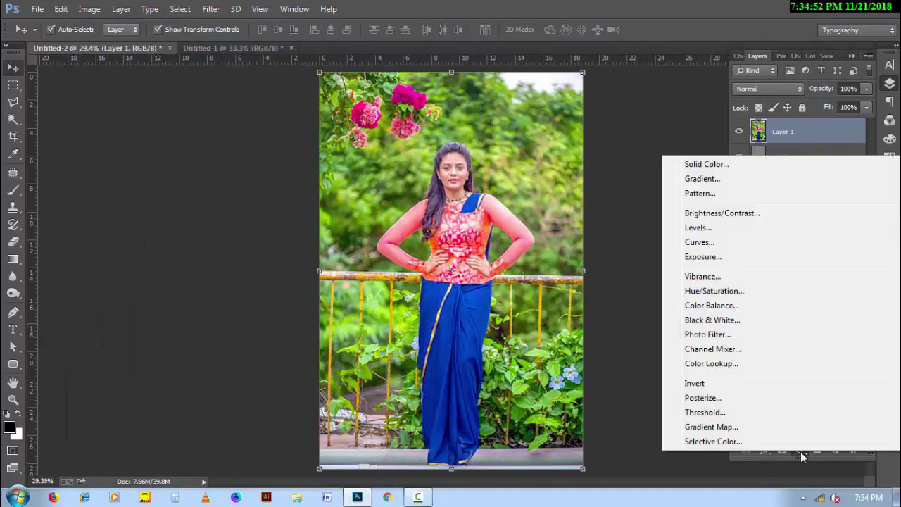
click(752, 348)
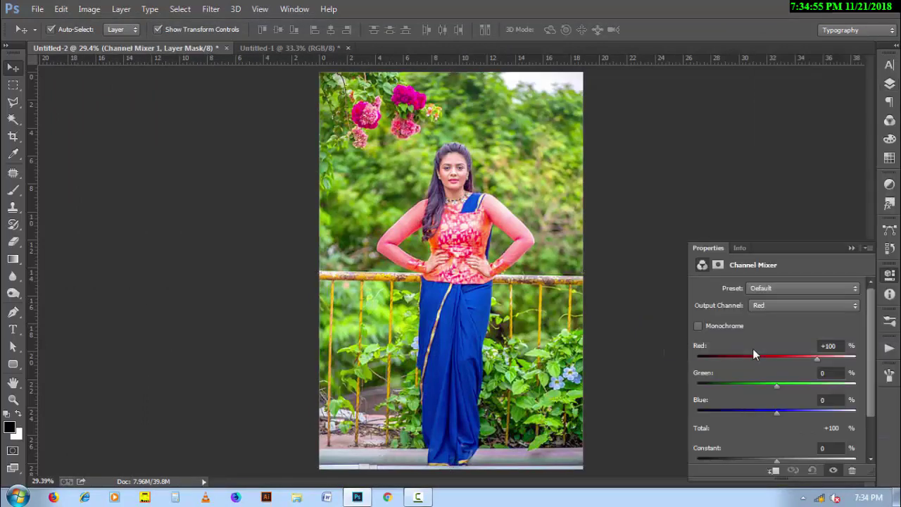
key(ctrl+shift+d)
drag(739, 296, 734, 304)
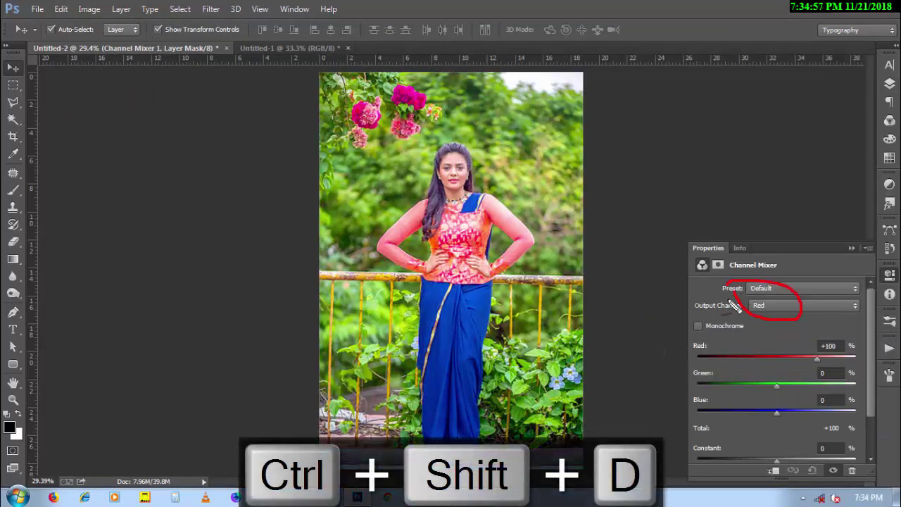
mouse_move(822, 338)
mouse_down()
mouse_move(824, 372)
mouse_move(774, 387)
mouse_move(760, 414)
mouse_up()
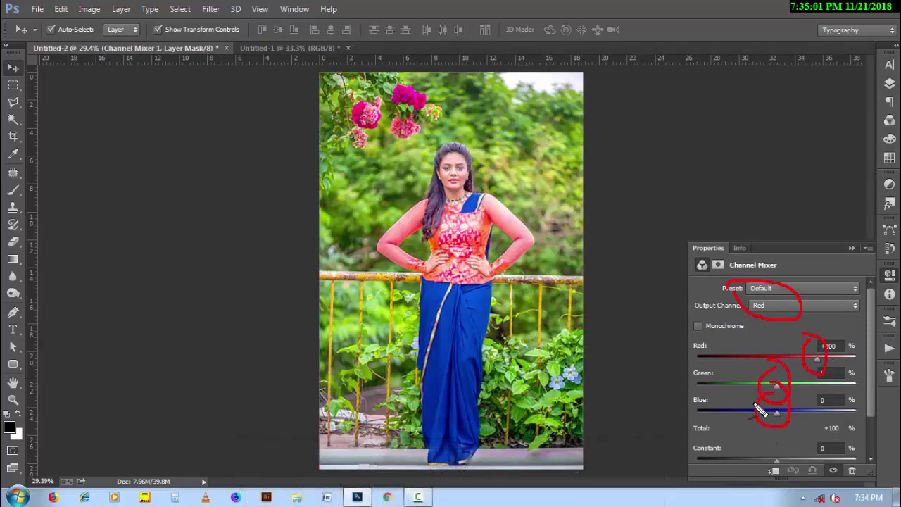
key(Escape)
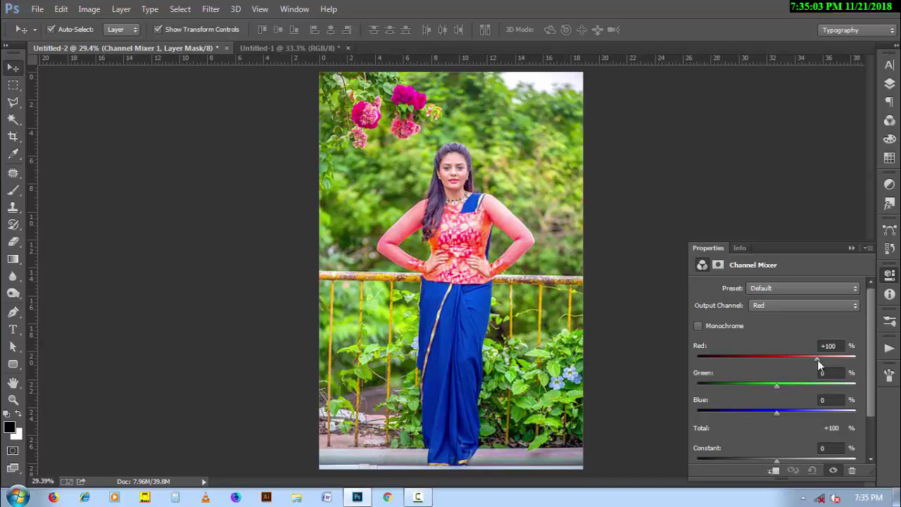
Set the Channel Mixer to Red -50, Green +200, Blue -51 and blend it as Lighten
drag(817, 359, 757, 366)
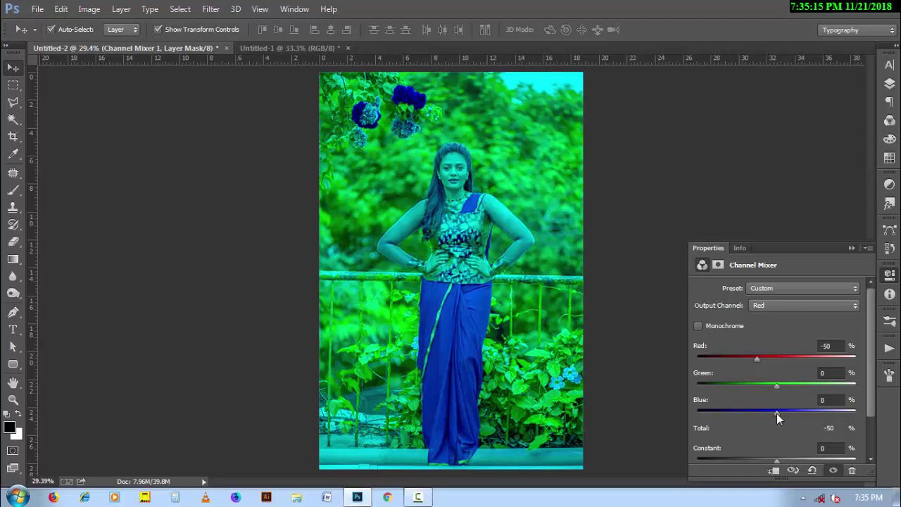
drag(776, 413, 795, 414)
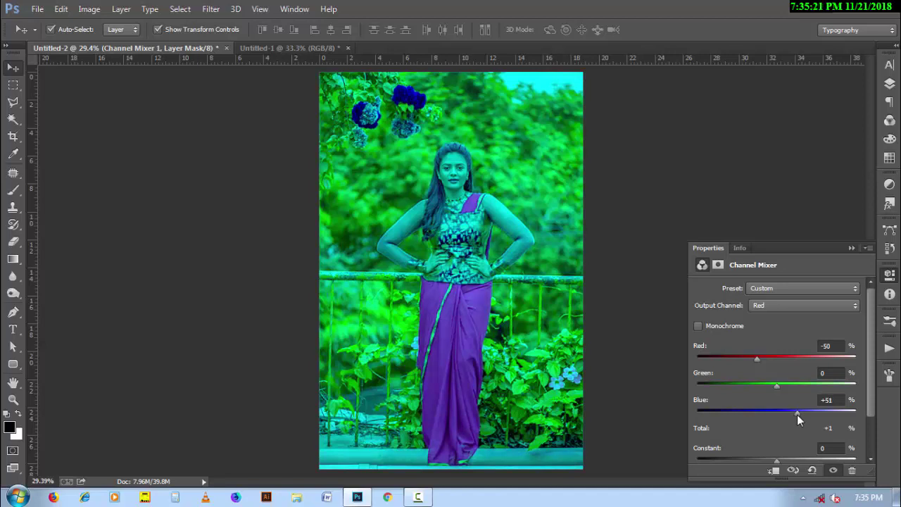
drag(776, 385, 858, 385)
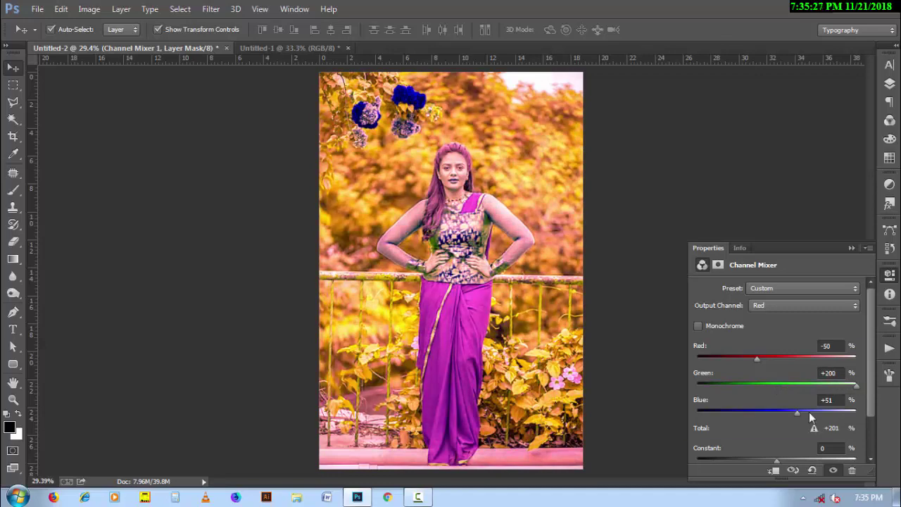
drag(797, 413, 746, 413)
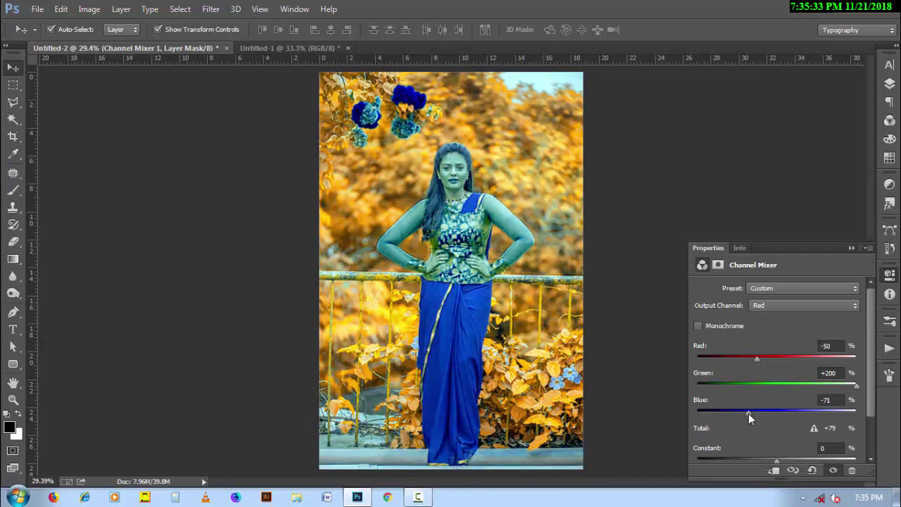
mouse_move(748, 413)
mouse_down()
mouse_move(784, 414)
mouse_move(756, 419)
mouse_up()
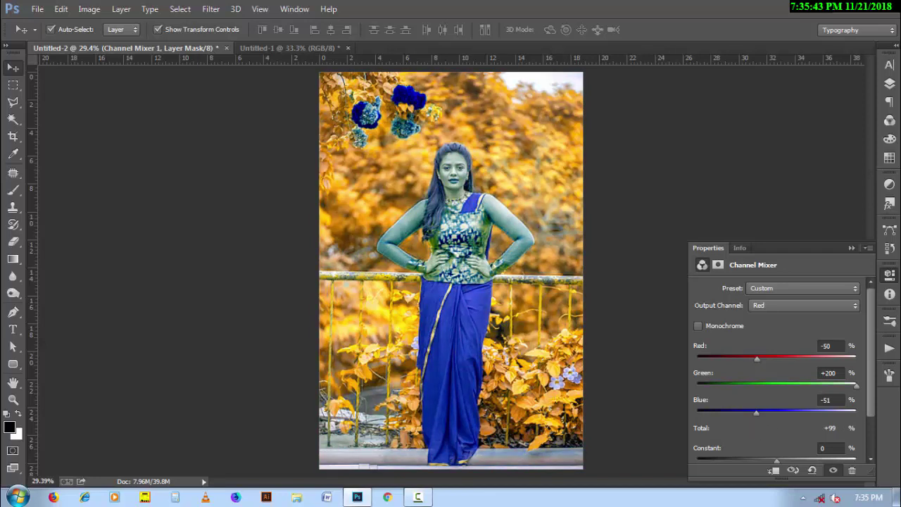
click(889, 83)
click(764, 92)
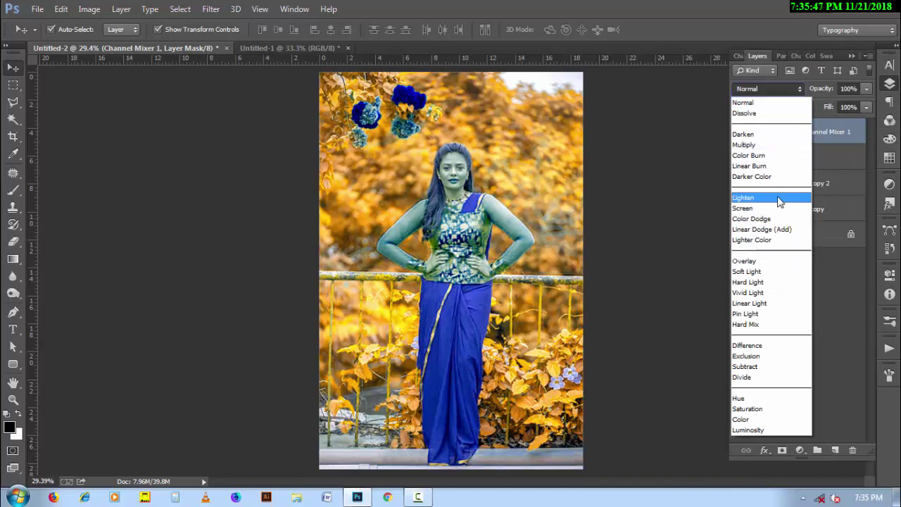
click(778, 200)
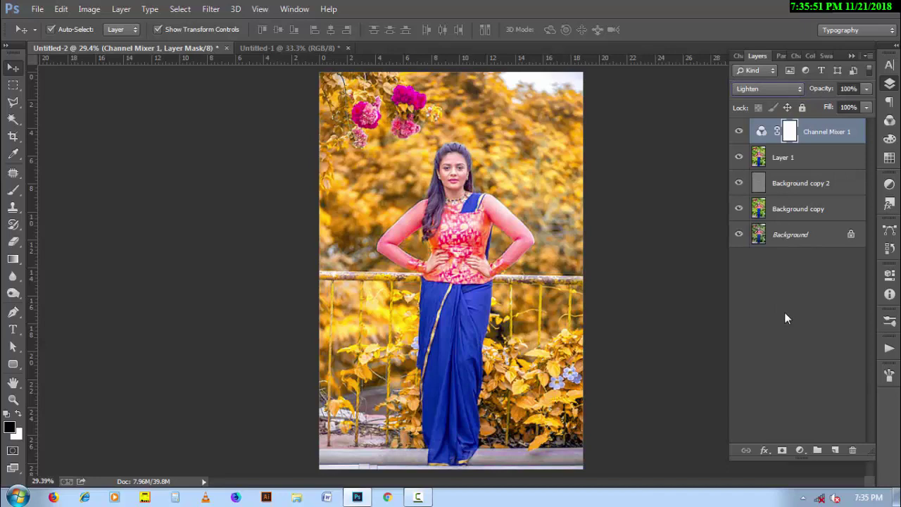
Add a Selective Color layer with the Reds at Cyan -72 and Yellow +50
click(800, 451)
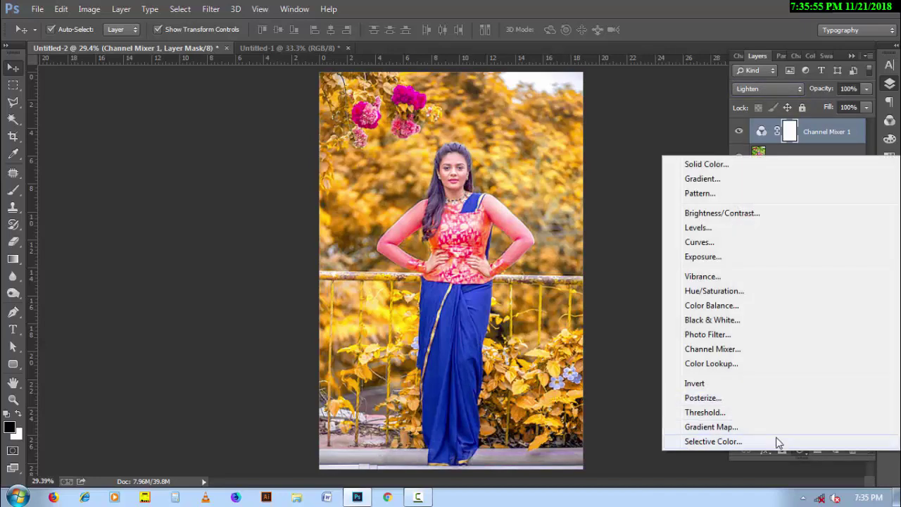
click(777, 441)
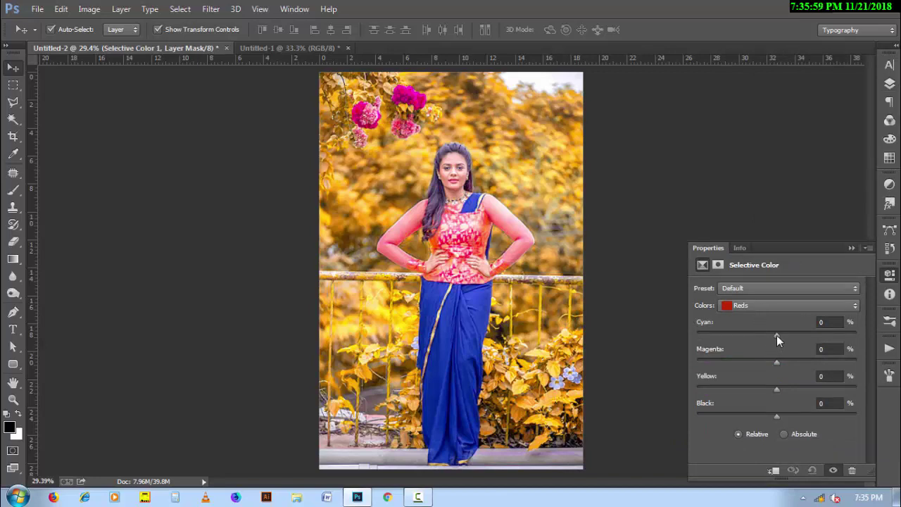
drag(776, 335, 713, 335)
drag(718, 334, 720, 335)
drag(776, 390, 817, 391)
drag(816, 393, 816, 392)
click(889, 83)
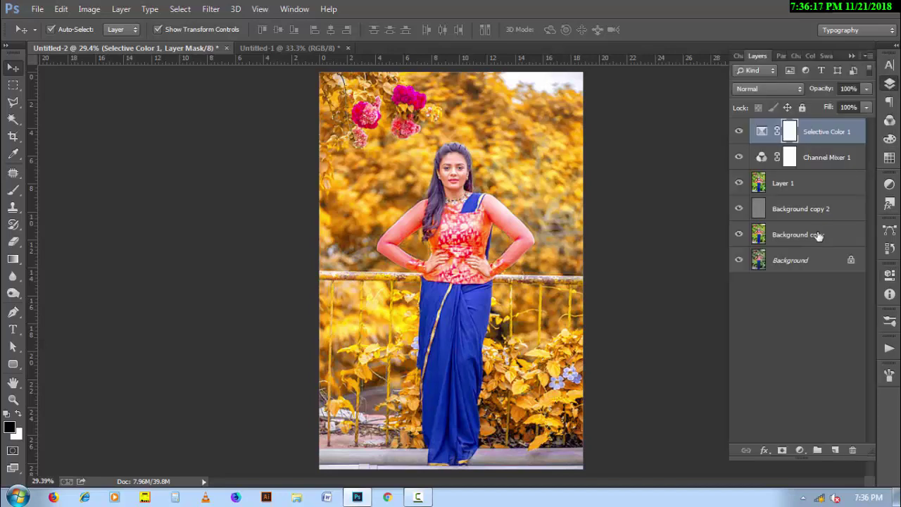
Add a Color Balance layer with midtones Cyan–Red -16 and Yellow–Blue -8
click(801, 451)
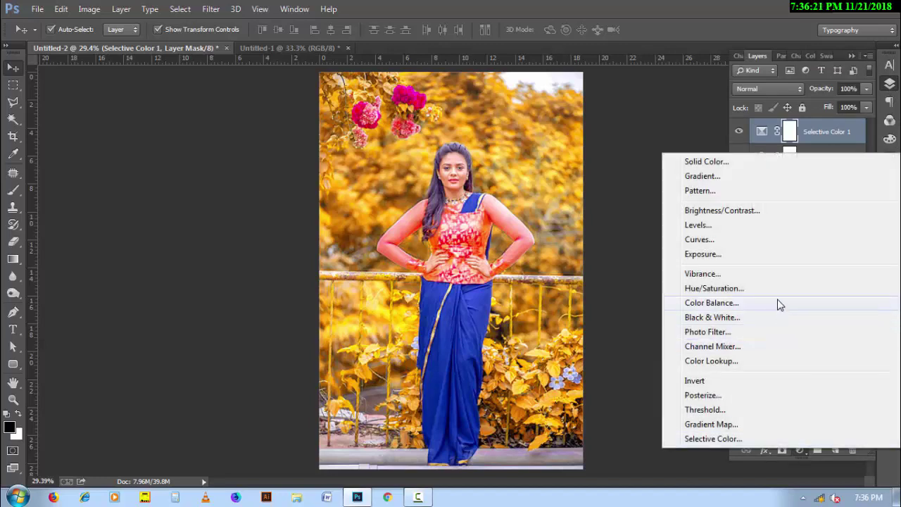
click(778, 304)
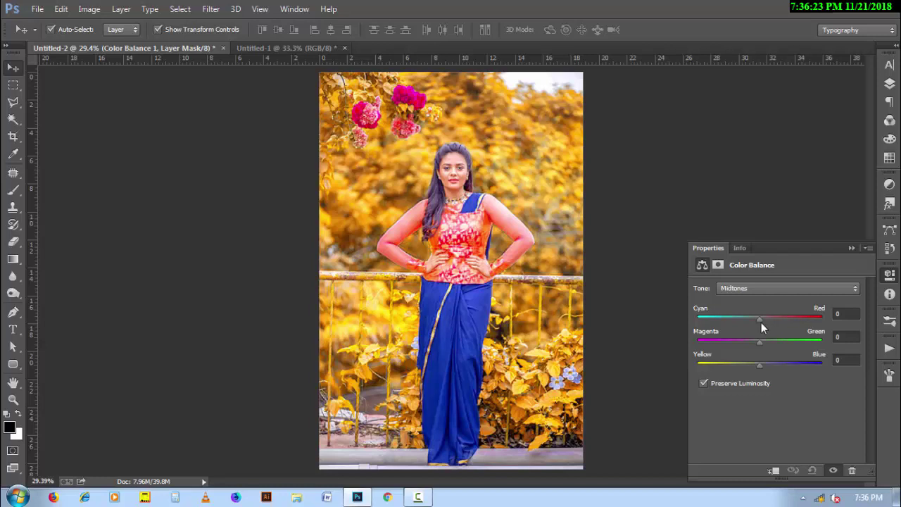
drag(760, 367, 754, 366)
drag(761, 321, 771, 319)
drag(765, 321, 749, 321)
Set the Color Balance shadows to Cyan–Red +6, Magenta–Green +12, Yellow–Blue +14
click(753, 288)
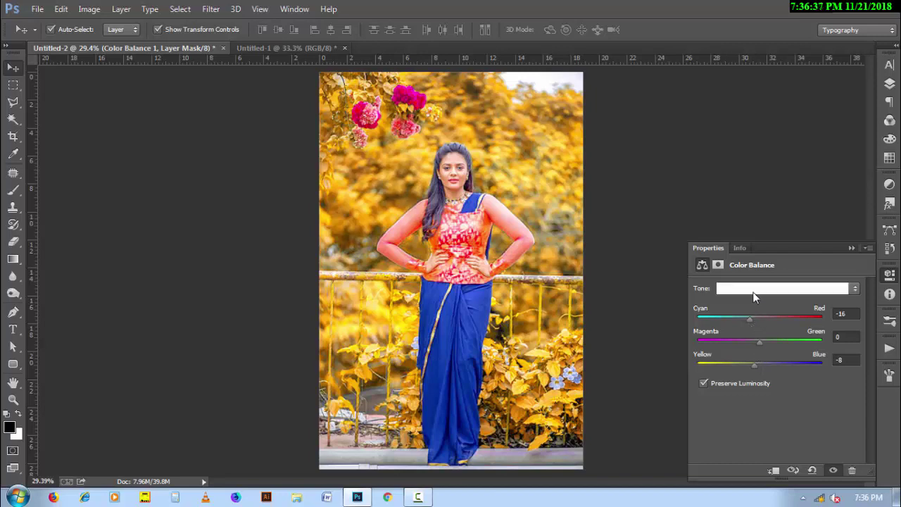
click(751, 303)
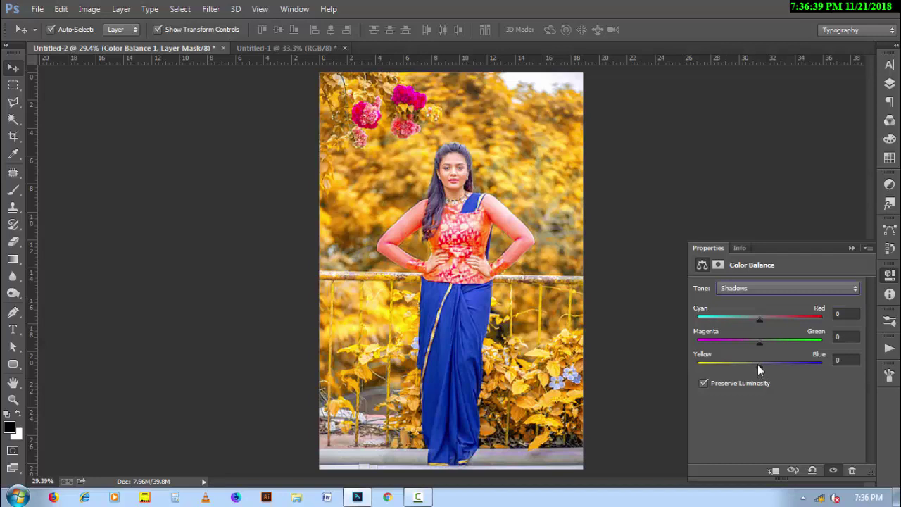
drag(758, 364, 767, 364)
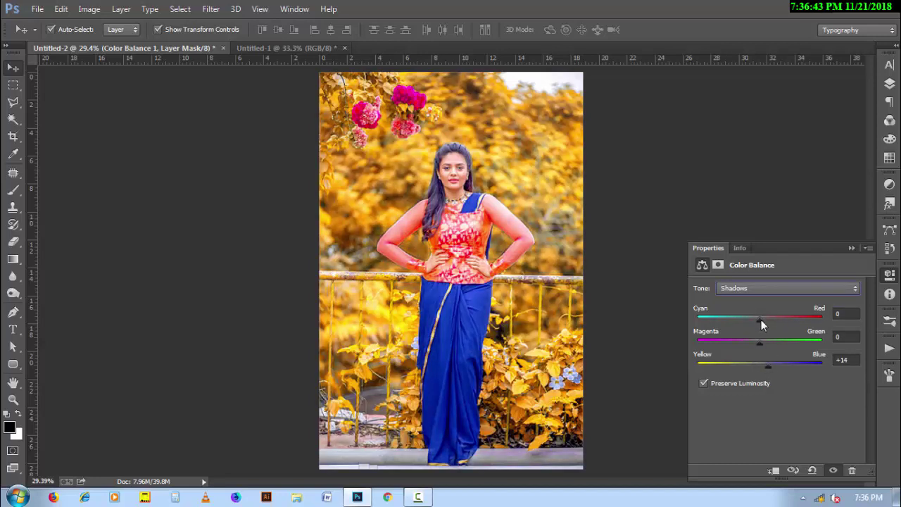
mouse_move(760, 320)
mouse_down()
mouse_move(747, 321)
mouse_move(764, 320)
mouse_move(757, 343)
mouse_move(767, 340)
mouse_up()
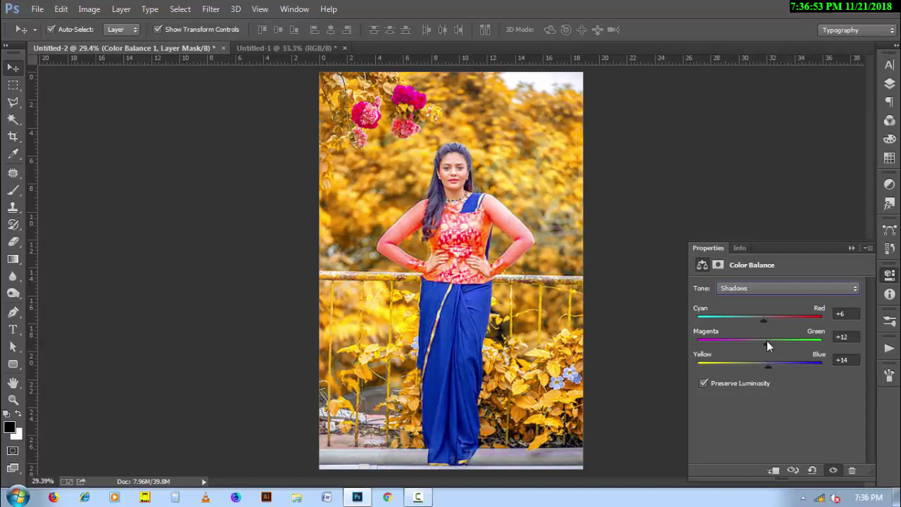
click(889, 83)
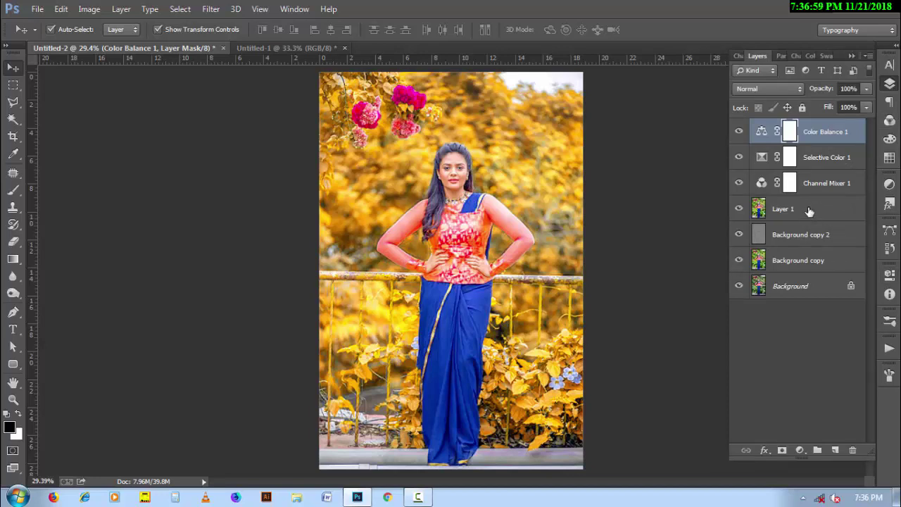
Group the three adjustment layers into Group 1 and toggle the original photo to compare
shift+click(824, 187)
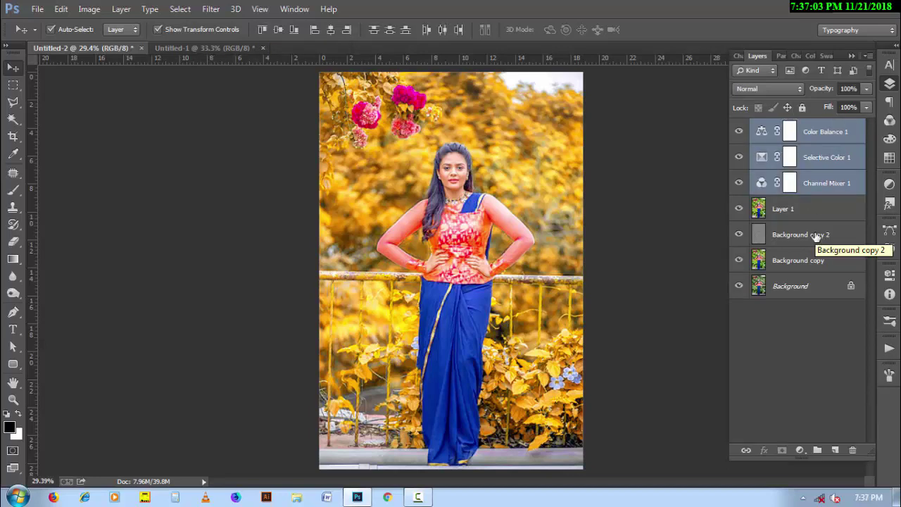
key(ctrl+g)
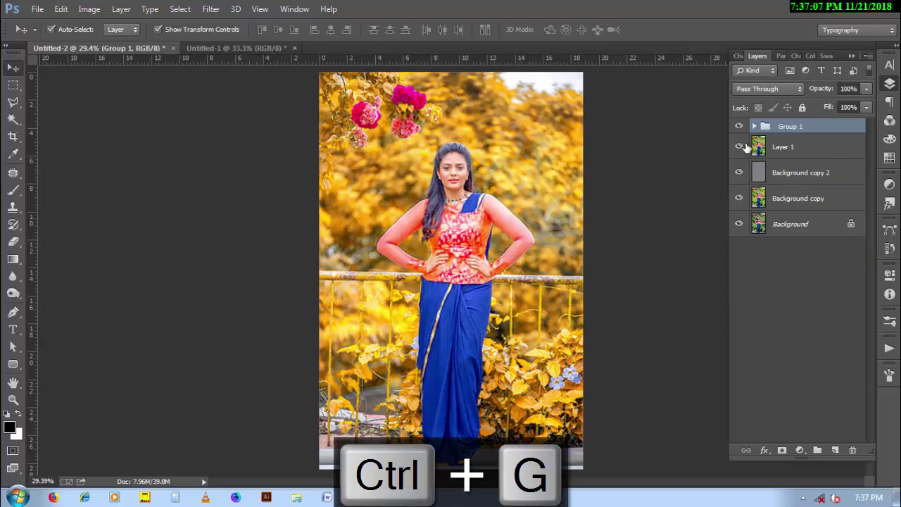
alt+click(738, 223)
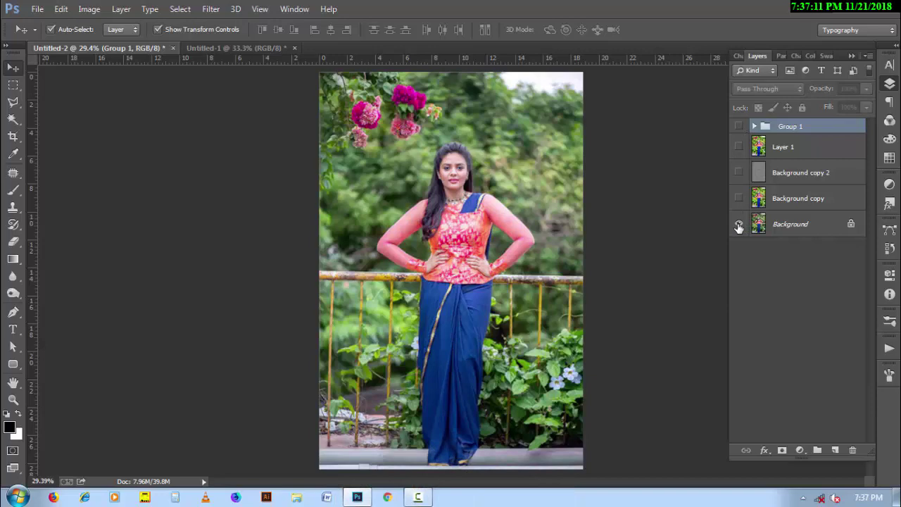
alt+click(738, 224)
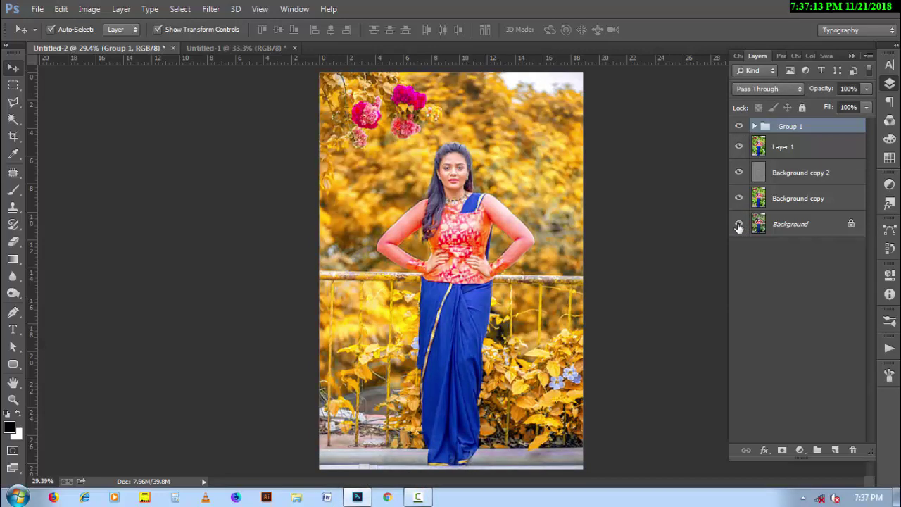
alt+click(738, 223)
alt+click(738, 224)
Group Layer 1, Background copy 2 and Background copy into Group 2
click(418, 496)
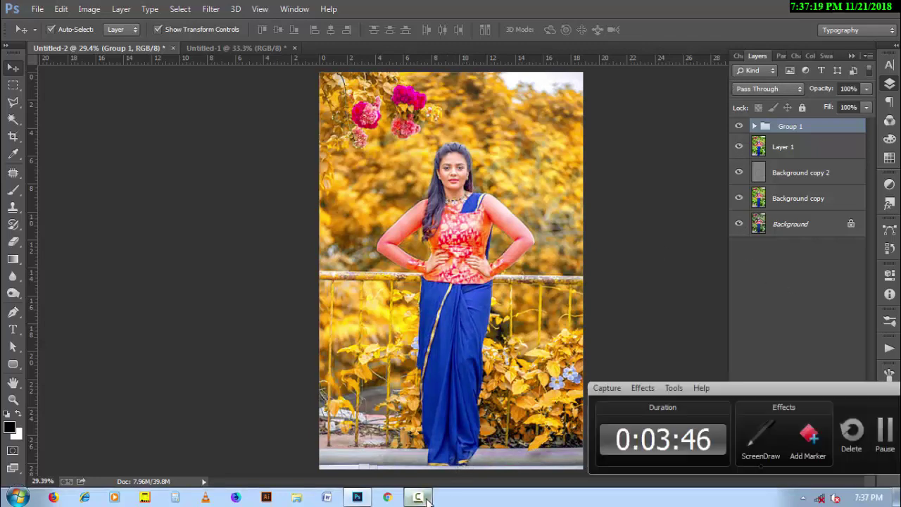
click(837, 440)
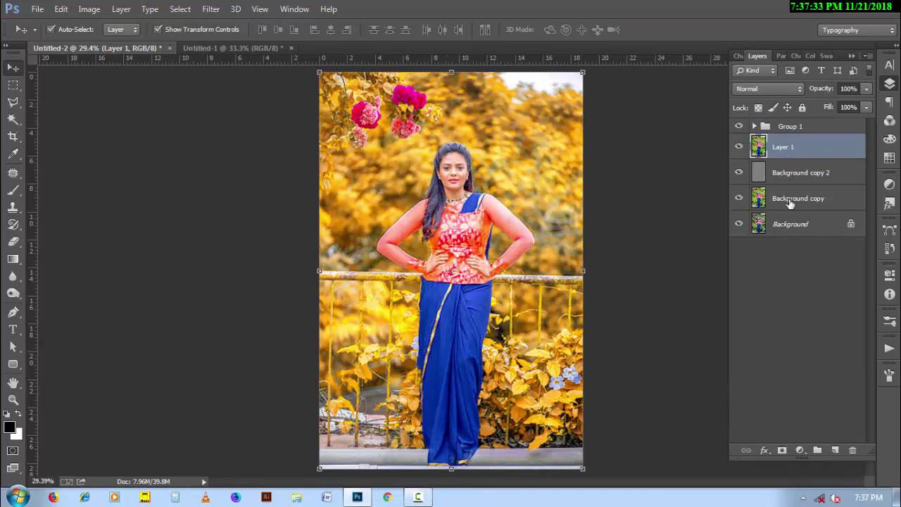
shift+click(789, 201)
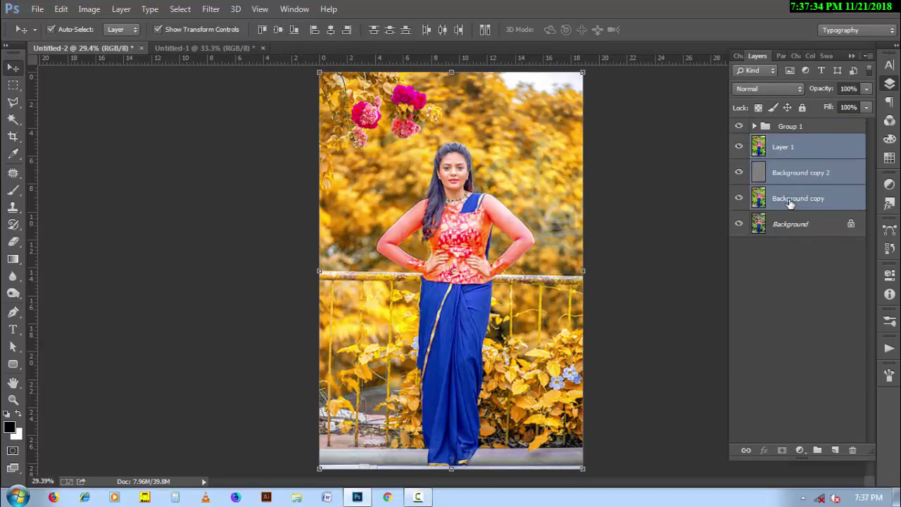
key(ctrl+g)
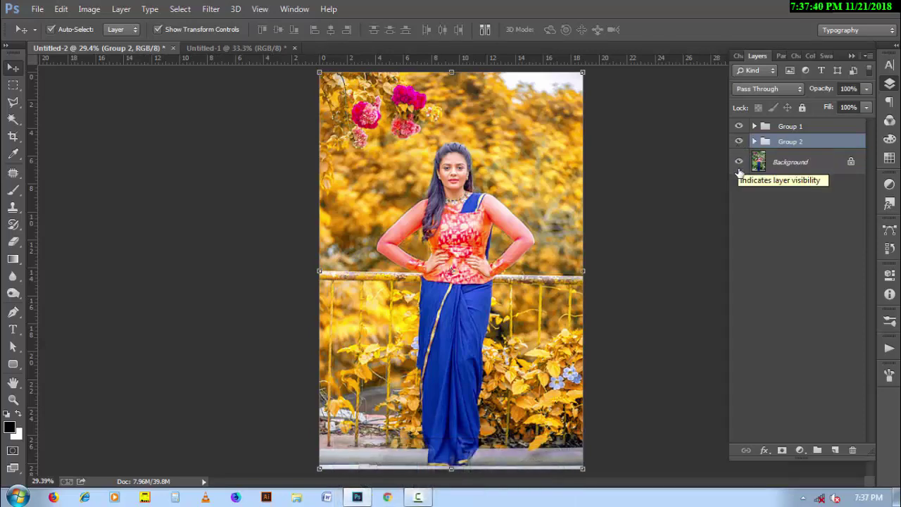
click(418, 497)
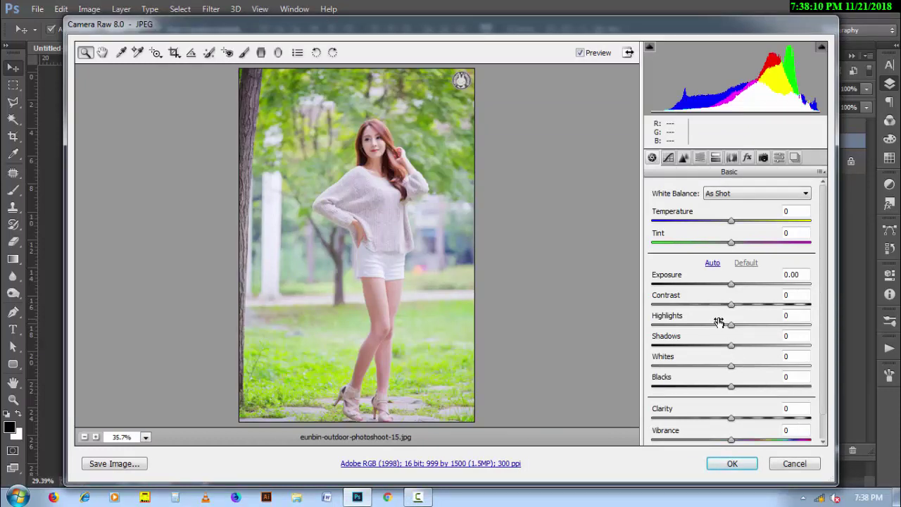
Grade the outdoor portrait with Highlights -100, Vibrance +52, Blacks -22 and adjusted Shadows, then place it
drag(715, 324, 635, 331)
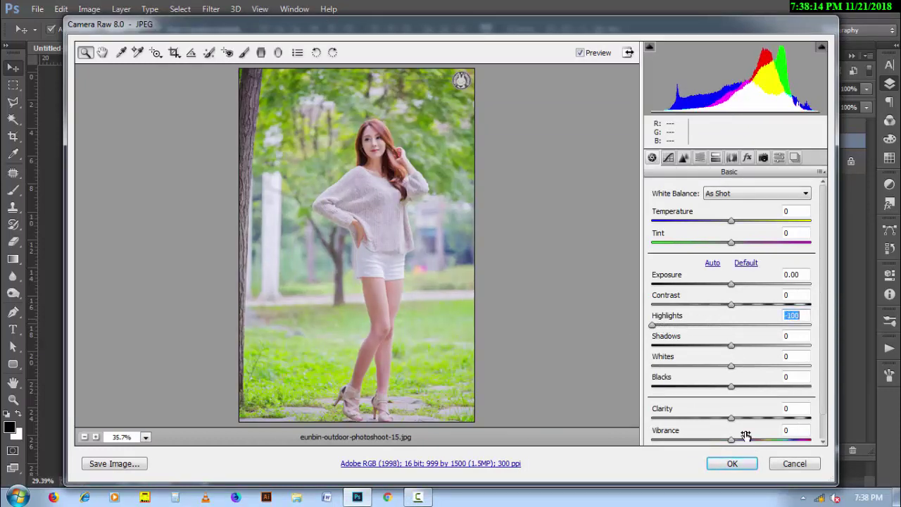
drag(732, 439, 779, 436)
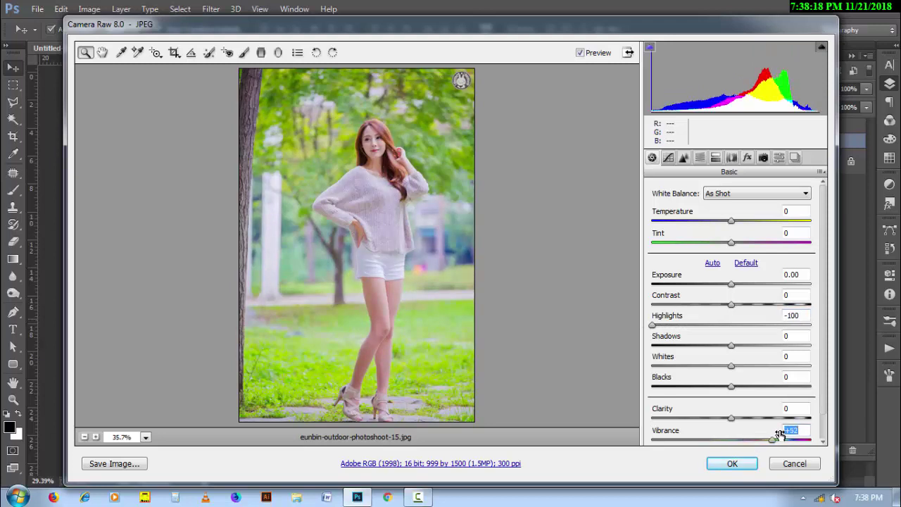
drag(753, 375, 739, 380)
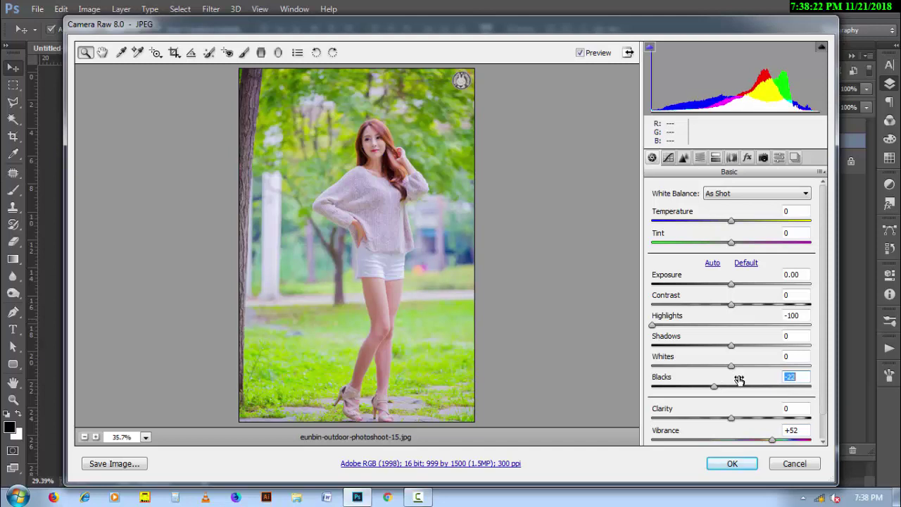
mouse_move(740, 339)
mouse_down()
mouse_move(728, 339)
mouse_move(770, 340)
mouse_up()
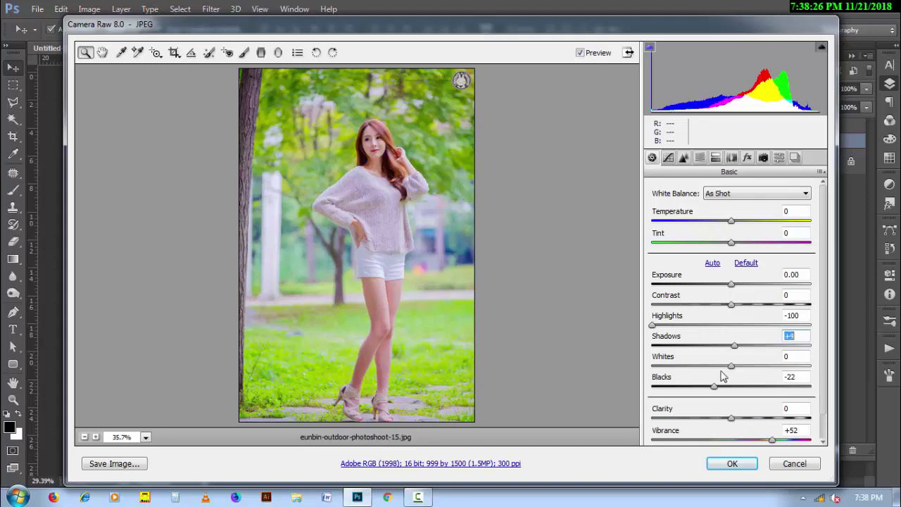
click(731, 463)
key(ctrl+t)
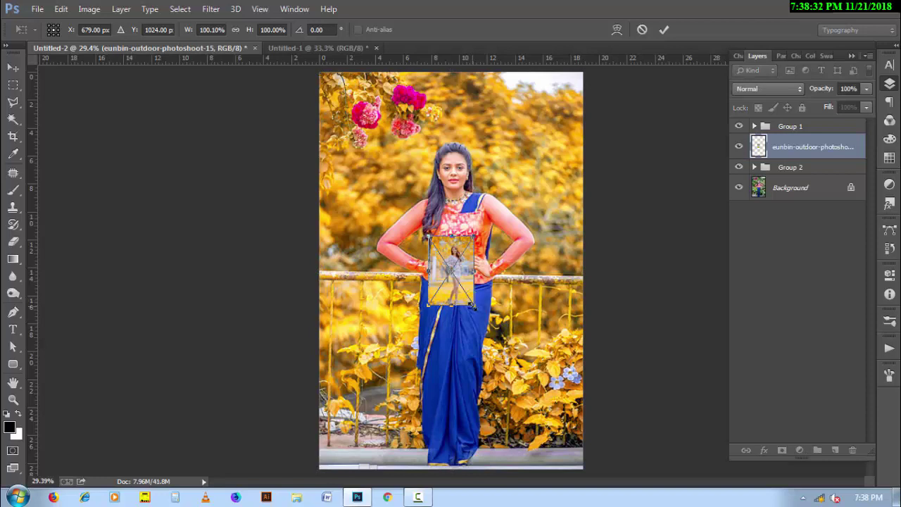
Scale the outdoor portrait to fill the canvas and toggle Group 1 to compare the golden grade
drag(477, 309, 584, 469)
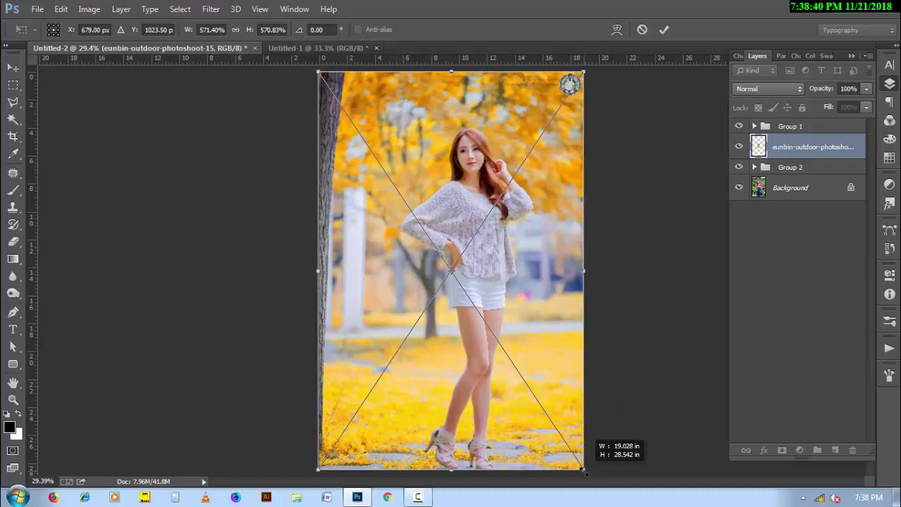
click(664, 30)
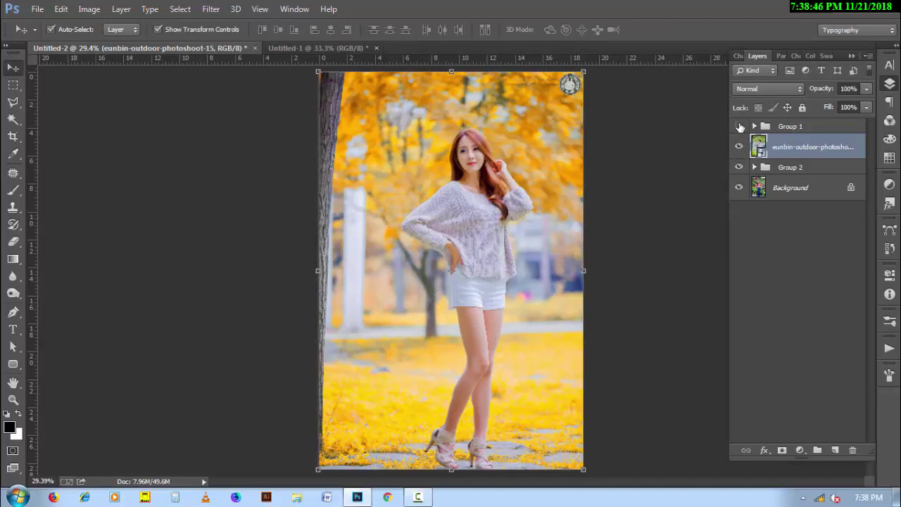
click(739, 126)
click(739, 126)
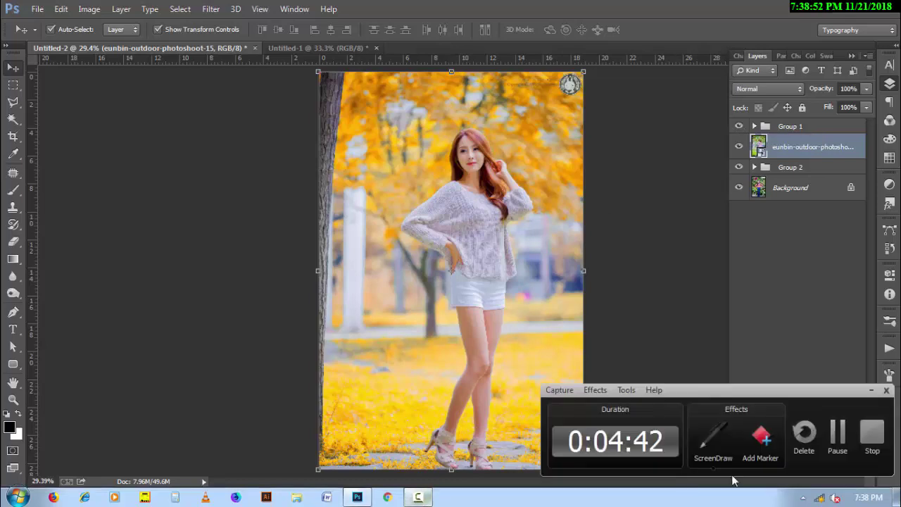
click(418, 497)
Grade the pink-skirt photo with Highlights -100, Shadows +95 and Blacks -73 and accept it
click(838, 433)
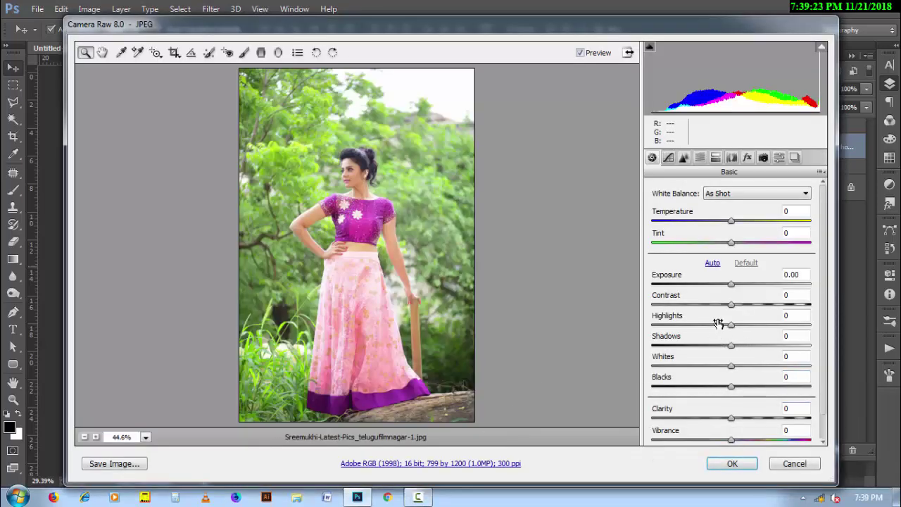
drag(722, 321, 653, 321)
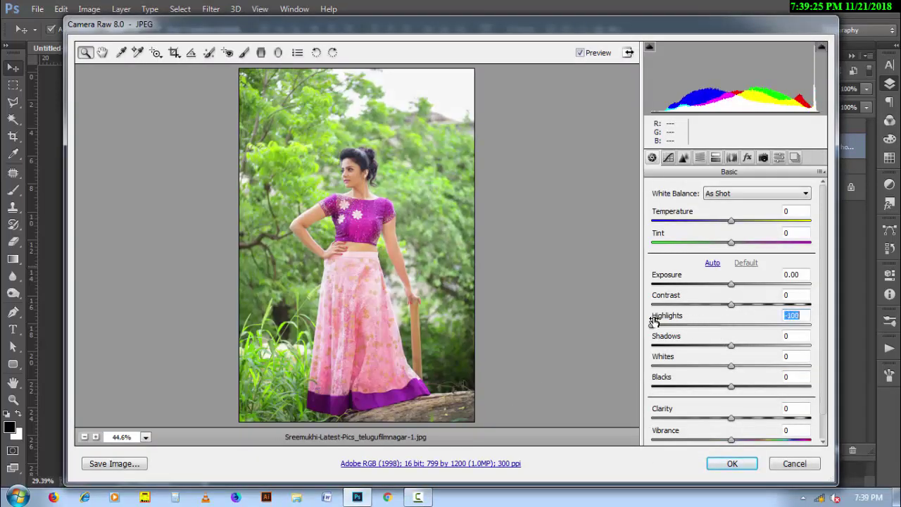
click(746, 339)
drag(746, 339, 804, 340)
click(767, 380)
drag(764, 380, 716, 382)
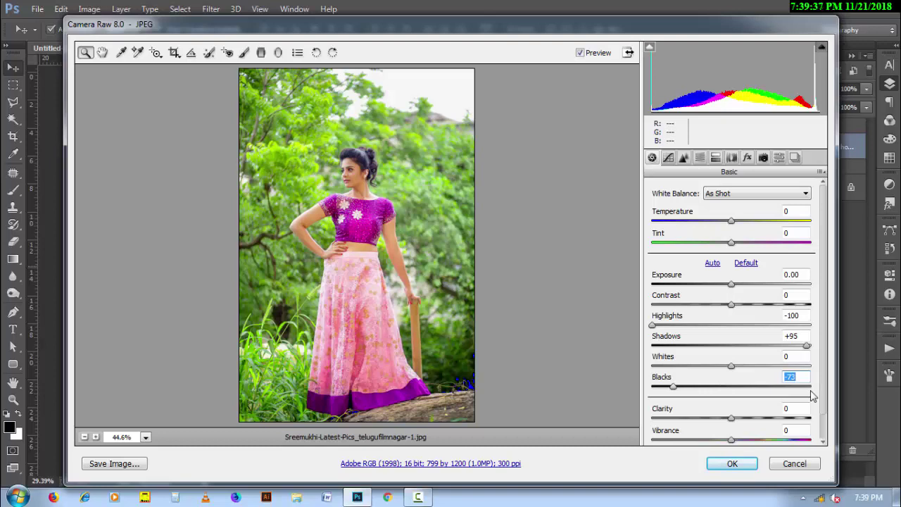
click(732, 464)
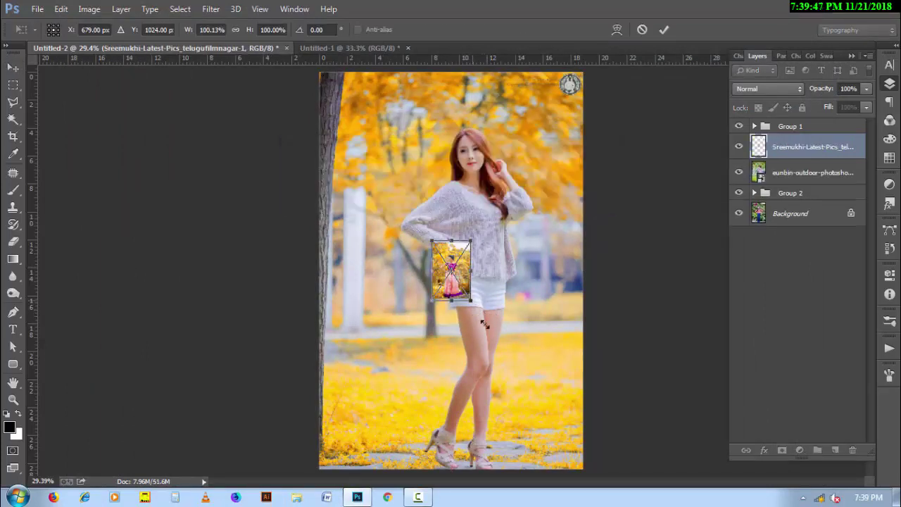
Scale the pink-skirt portrait up to fill the canvas, commit the transform, and deselect the layer
drag(469, 297, 587, 476)
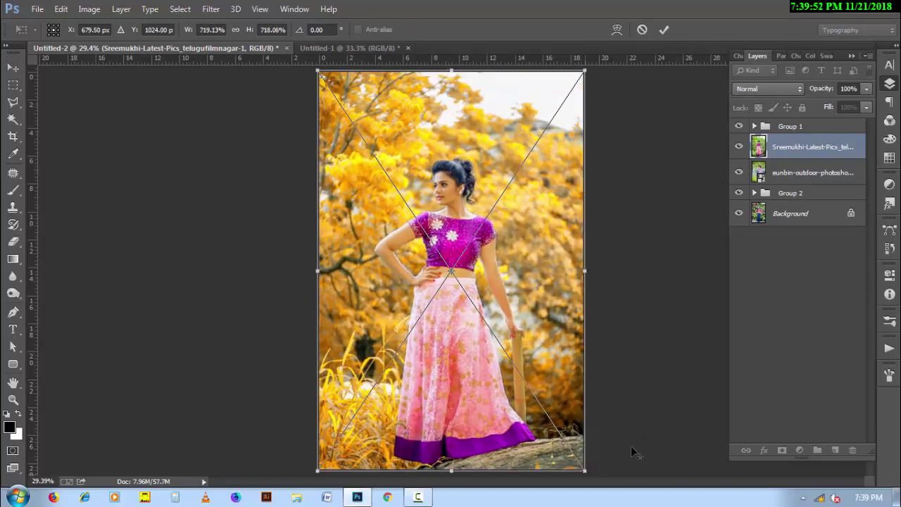
click(664, 30)
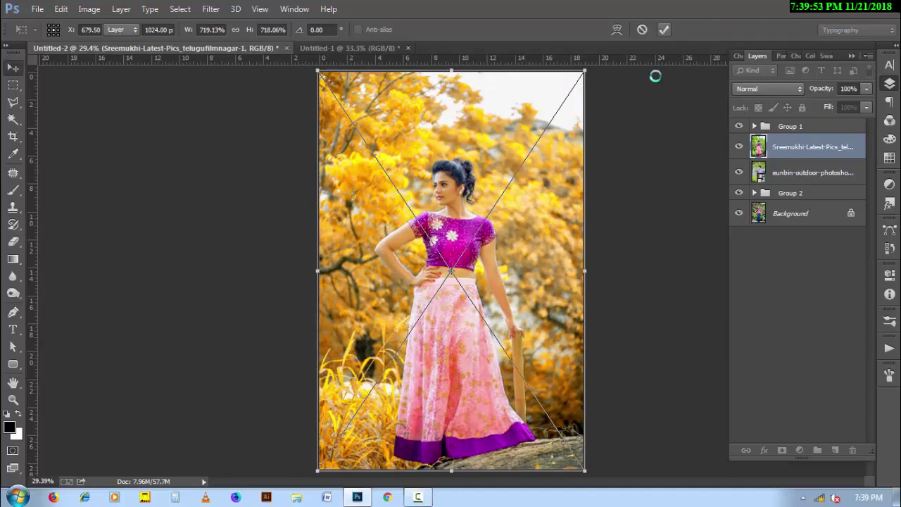
click(652, 255)
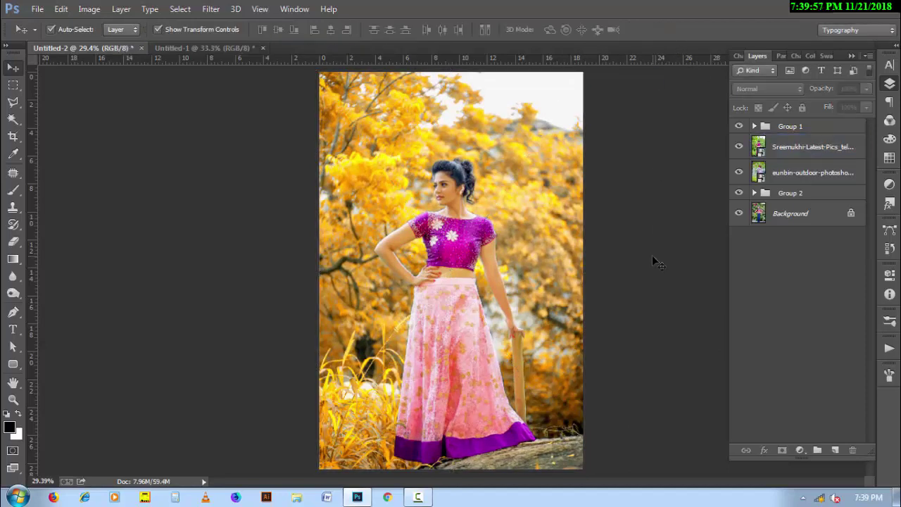
click(419, 496)
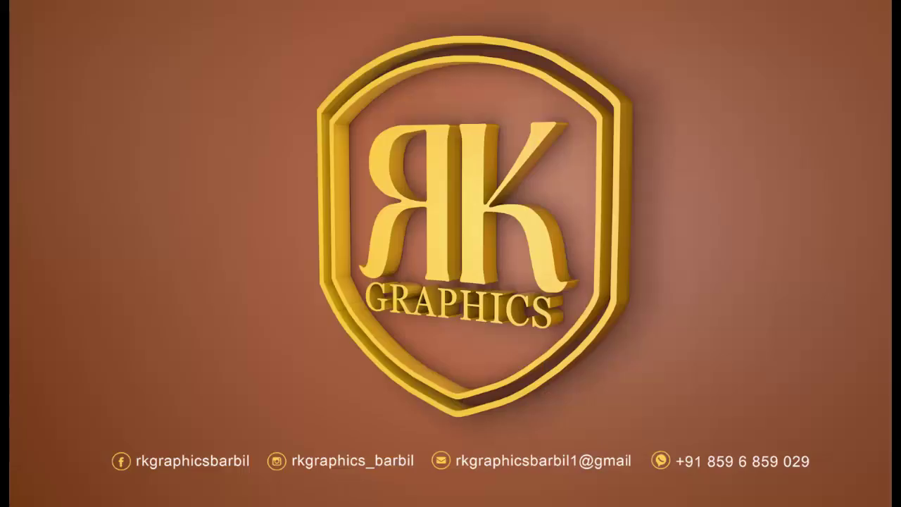